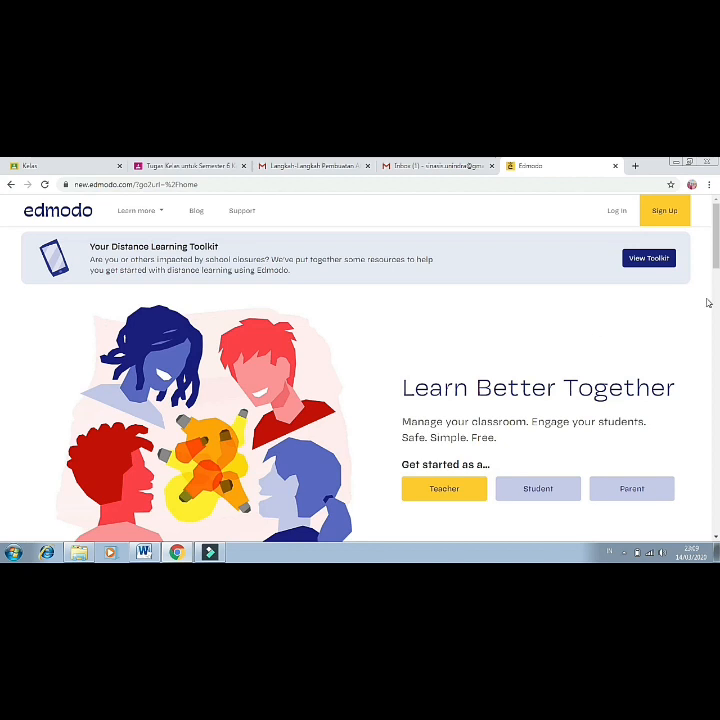
Show the Teacher, Student and Parent sign-up choices on the Edmodo home page.
mouse_move(686, 220)
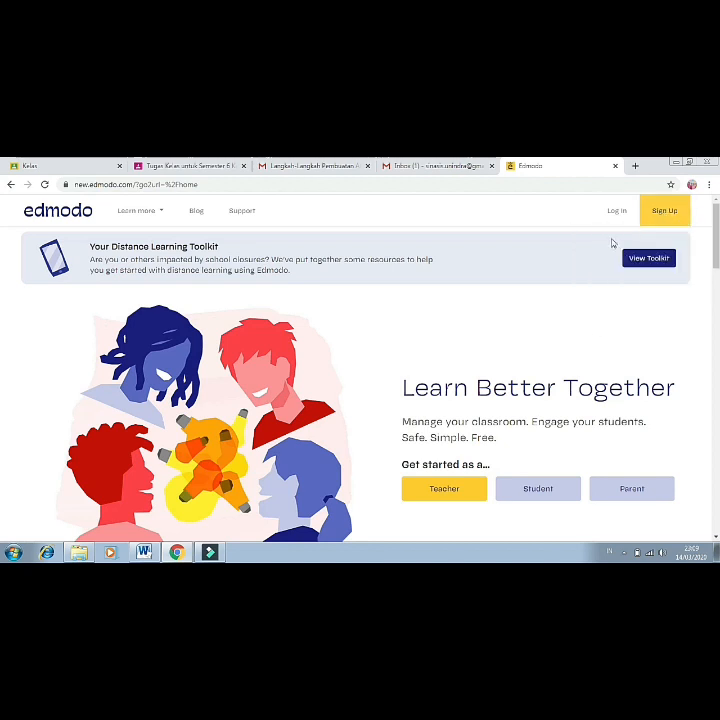
Sign up as a teacher with an e-mail address and password, letting the browser save the login.
click(614, 244)
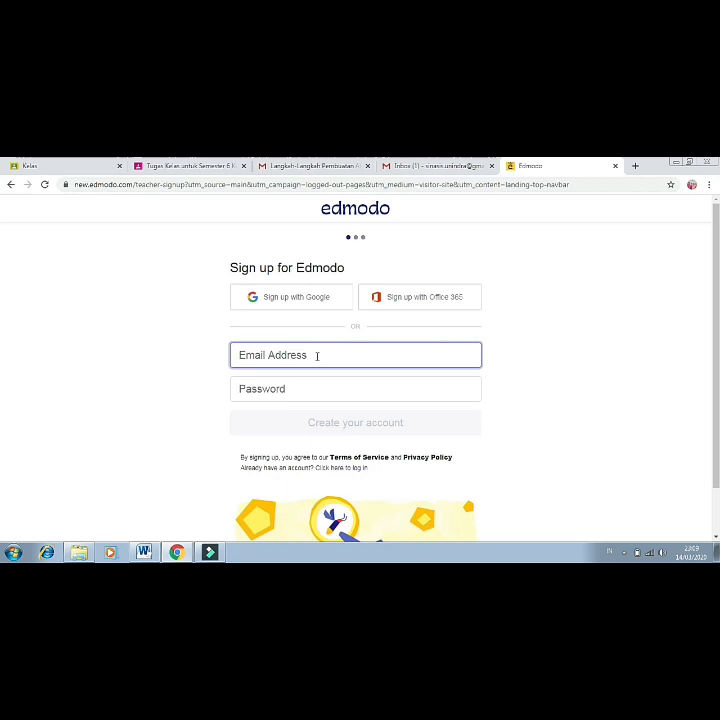
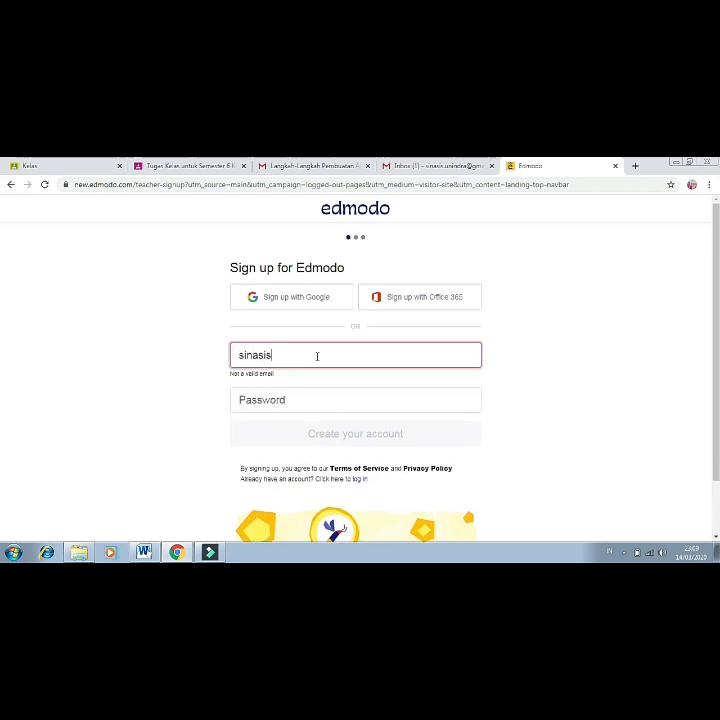
click(279, 391)
text(•••••••)
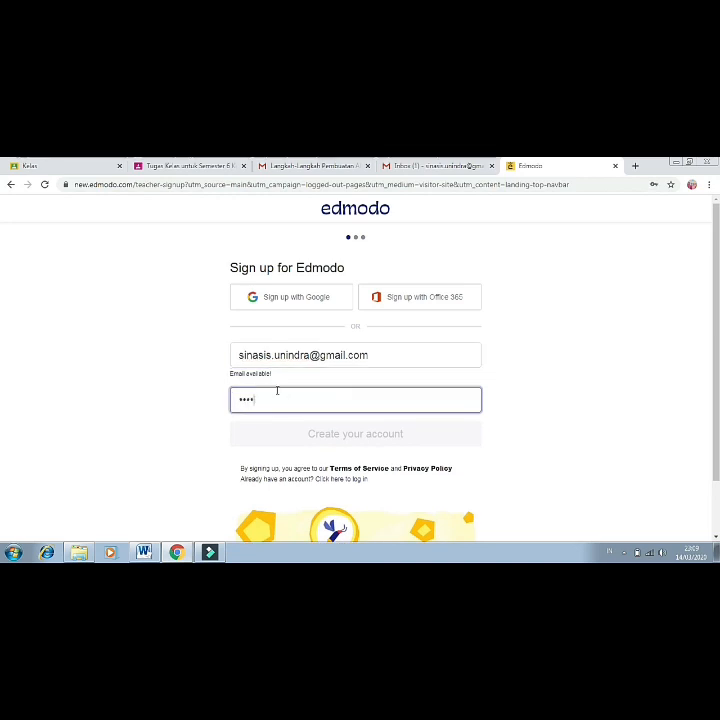
text(••••••)
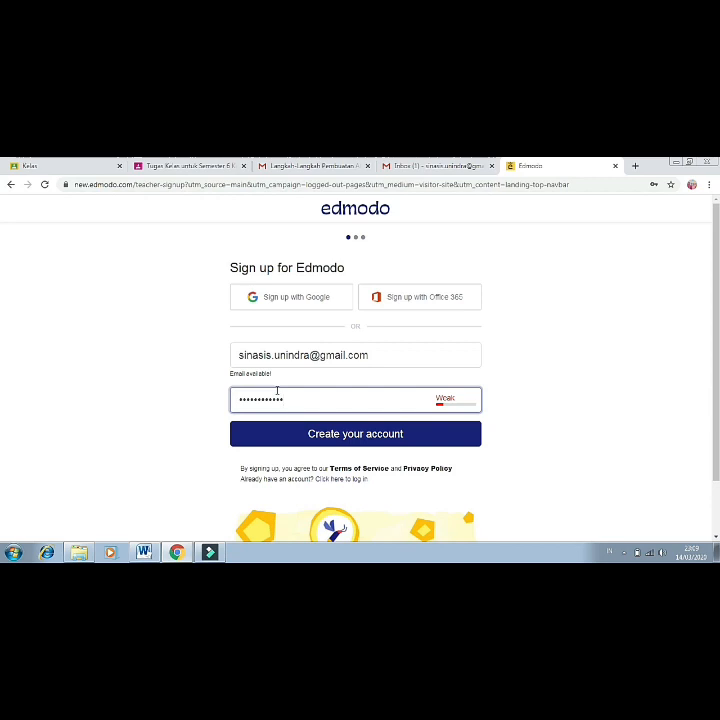
click(353, 443)
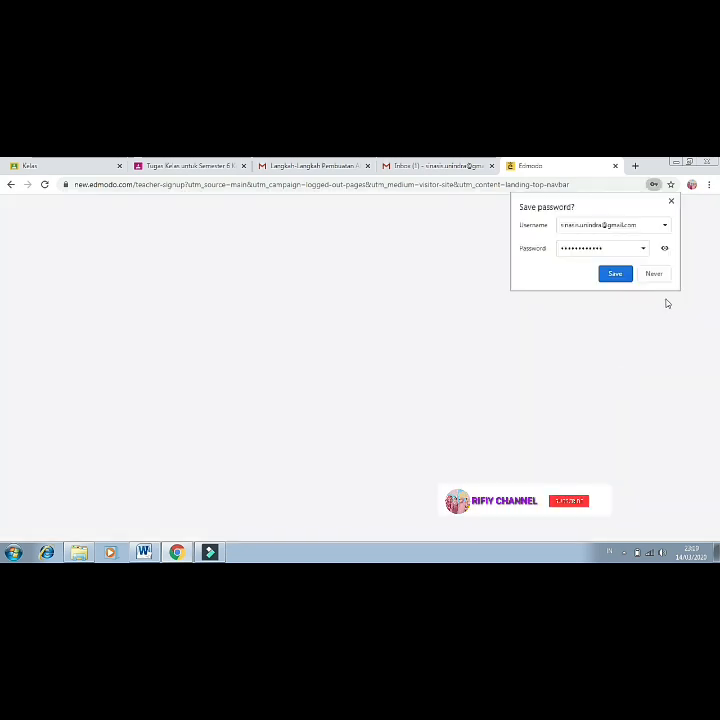
click(615, 274)
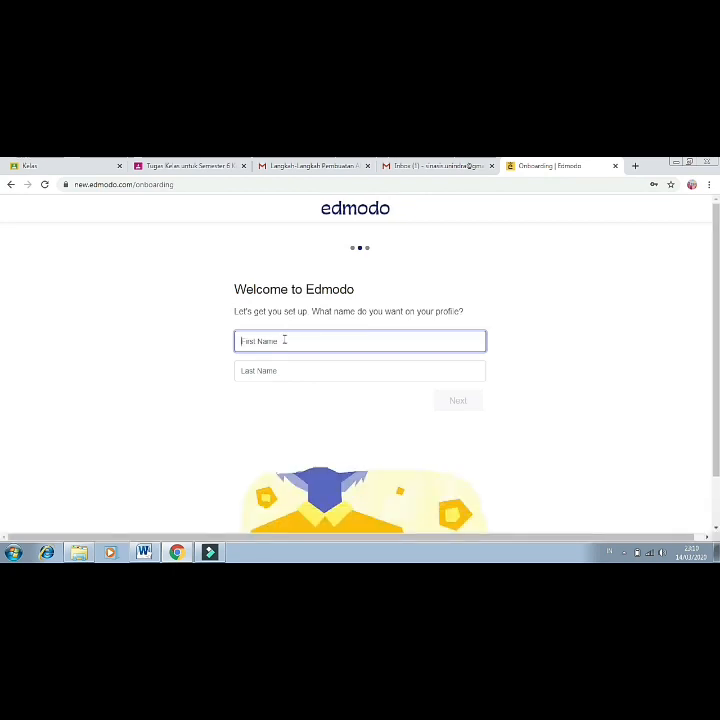
Enter the teacher's first and last name, then choose Set Up A Class.
text(i)
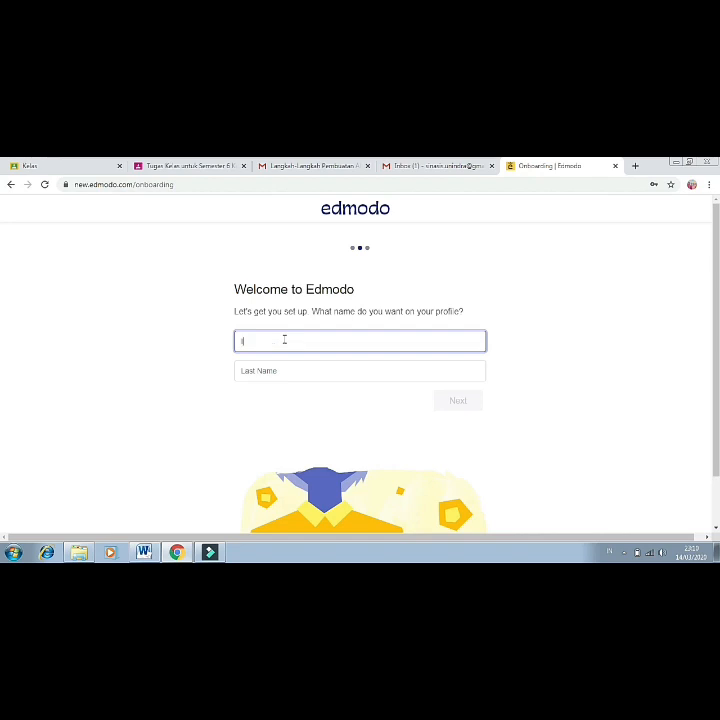
text(nmm)
click(267, 371)
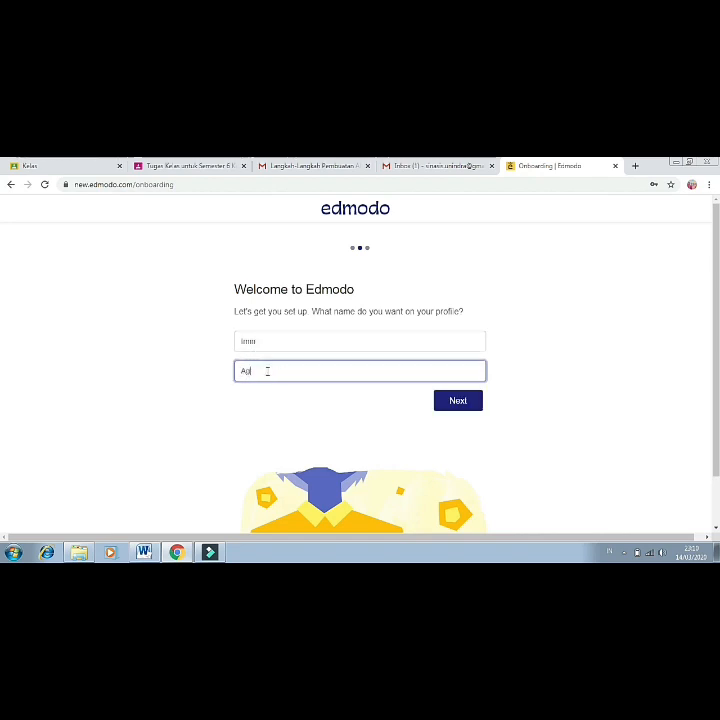
click(459, 402)
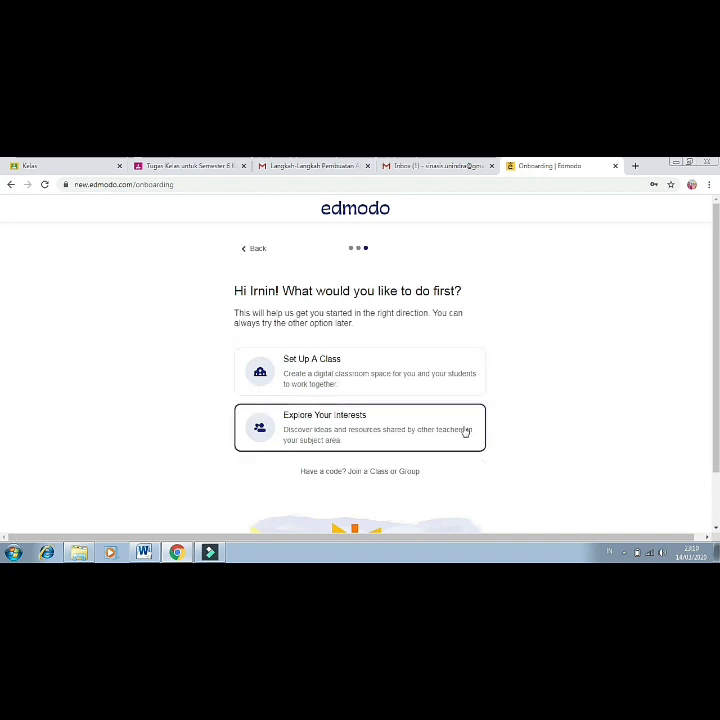
scroll(532, 435, down, 1)
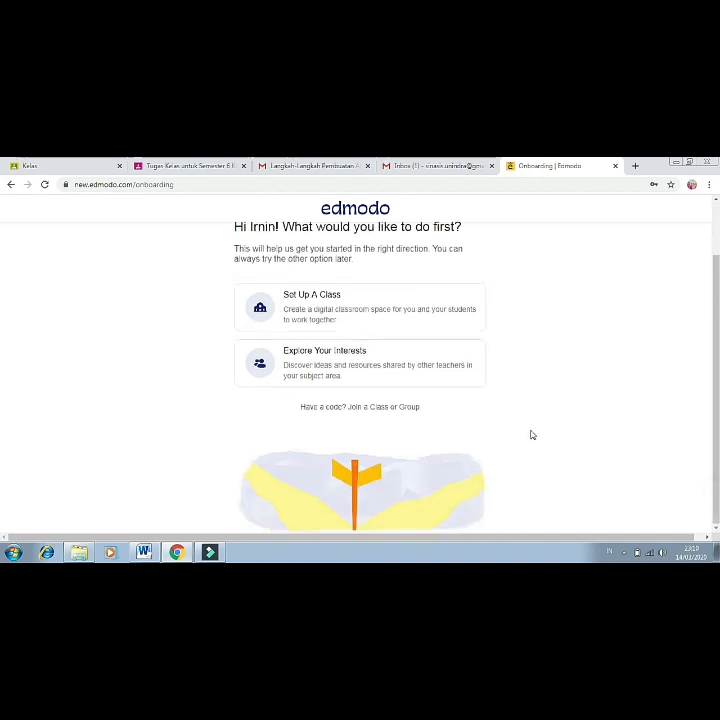
click(352, 314)
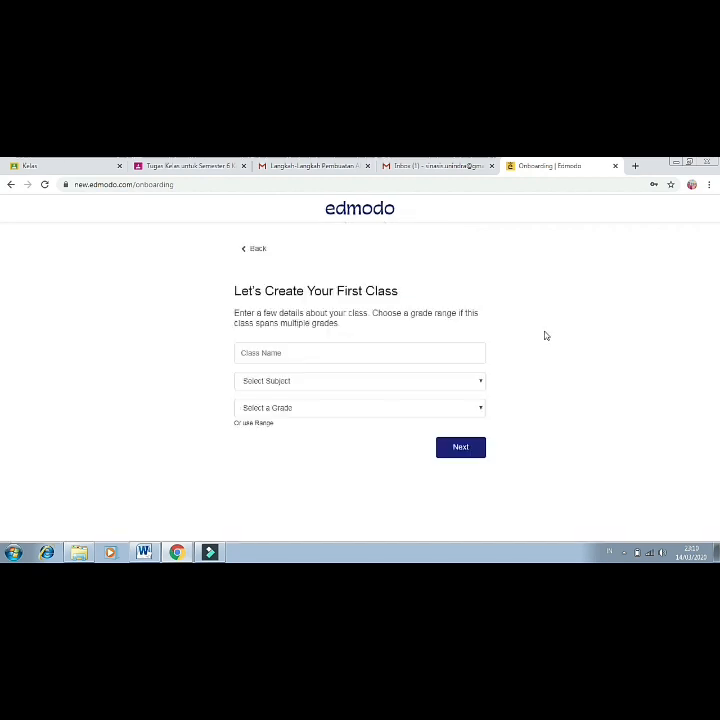
Name the class 'Teknologi Sensor Fisika' with Science, Physics and Higher Education, and continue.
click(408, 351)
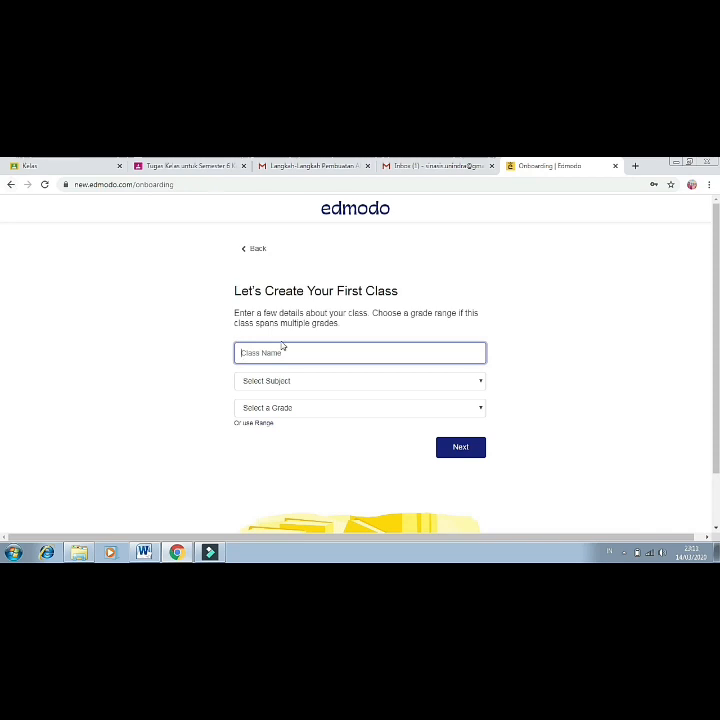
text(M)
key(BackSpace)
text(Teknologi Sensor Fisika)
click(328, 381)
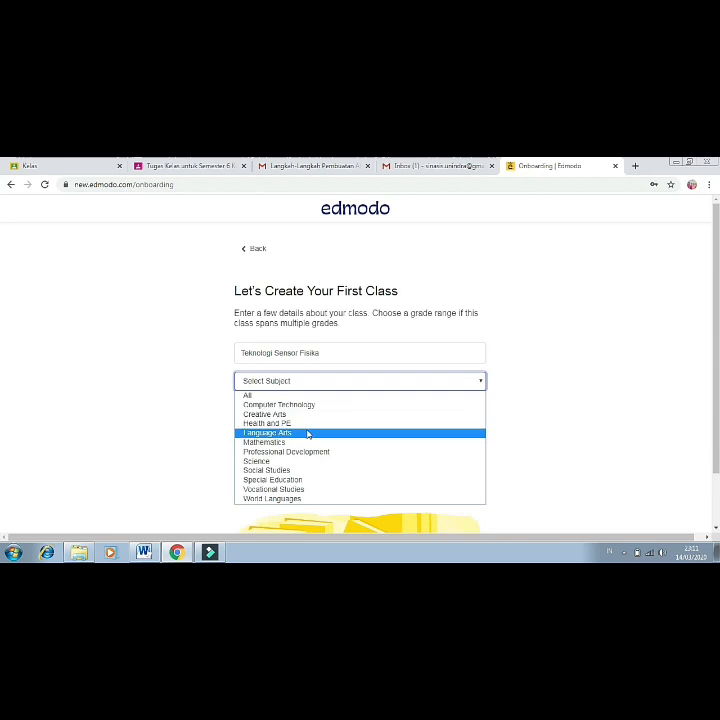
click(265, 464)
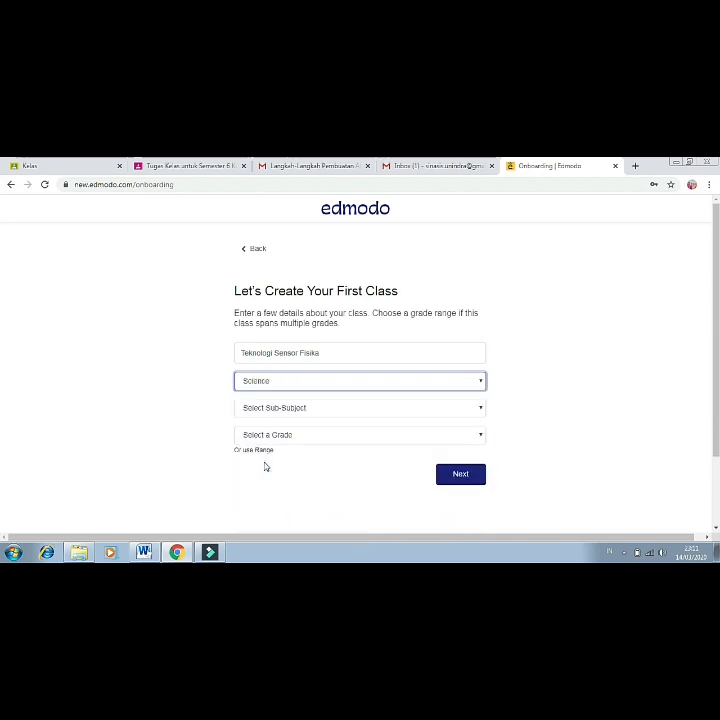
click(480, 408)
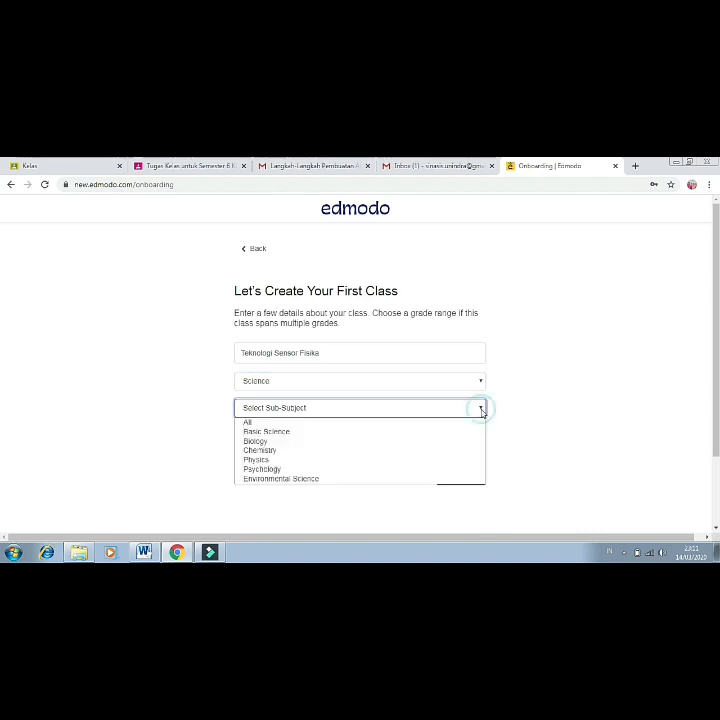
click(328, 461)
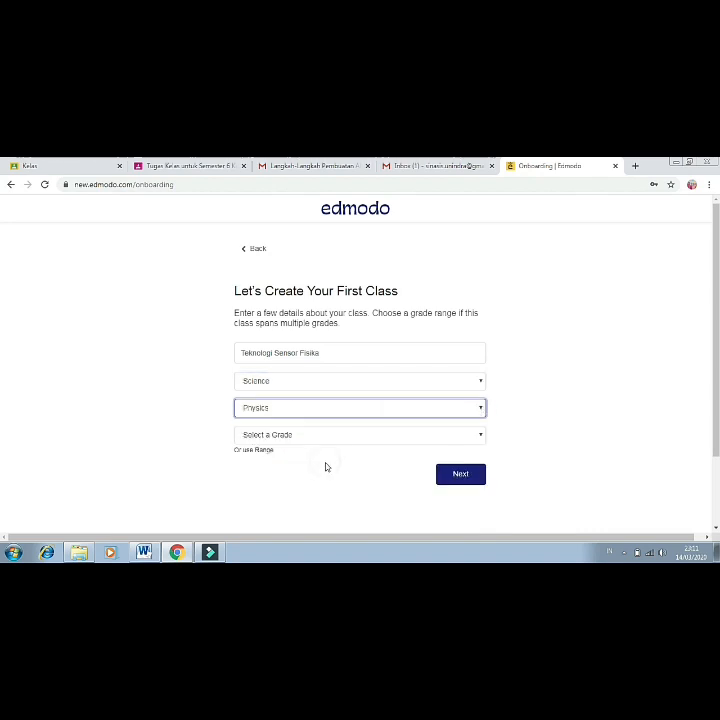
click(480, 436)
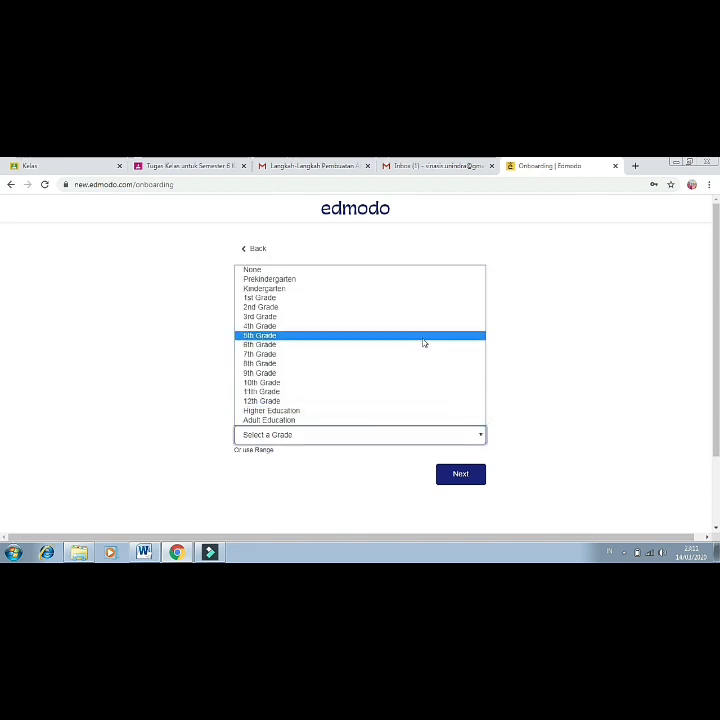
click(405, 410)
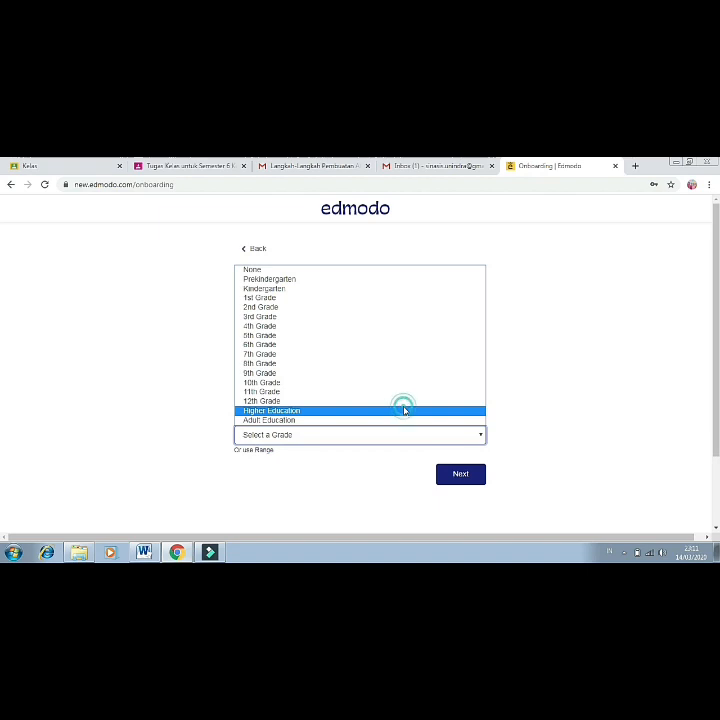
click(461, 481)
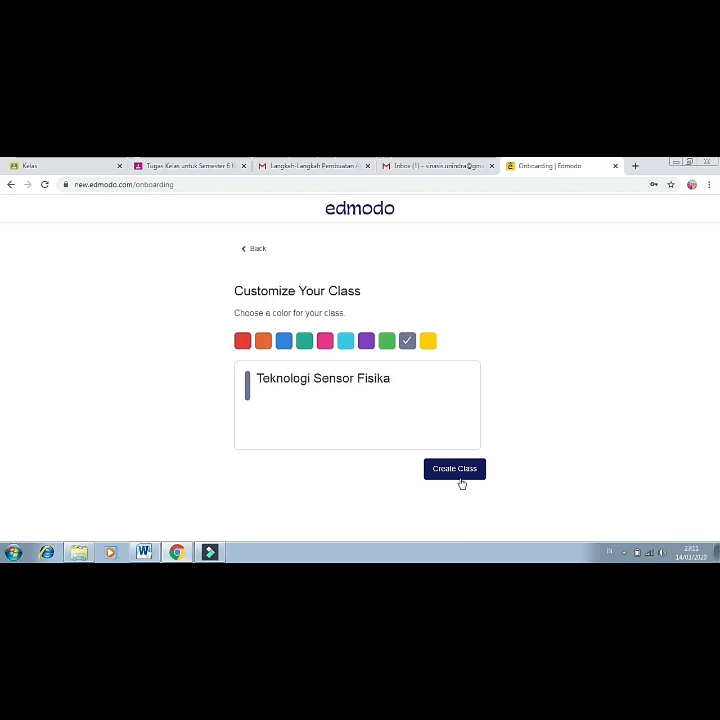
Give the Teknologi Sensor Fisika class a pink colour and create it.
click(326, 341)
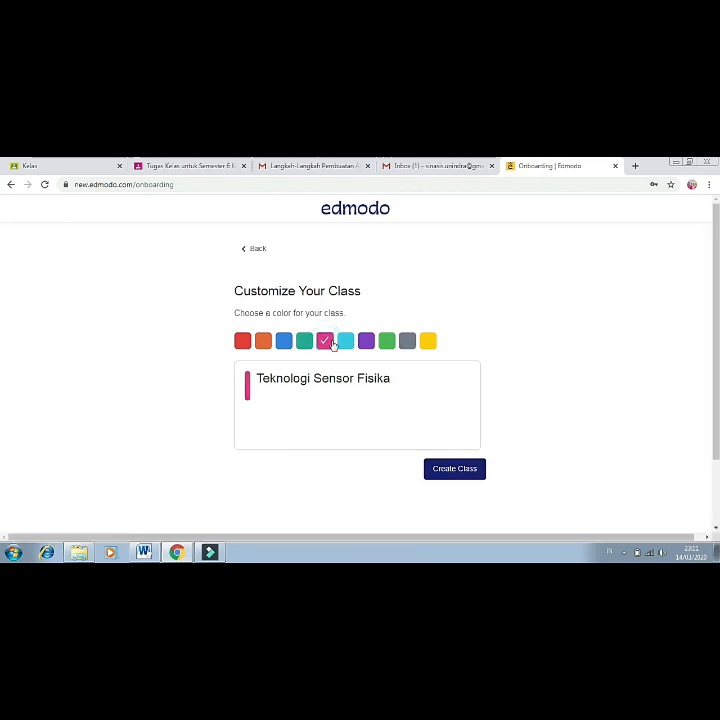
click(457, 471)
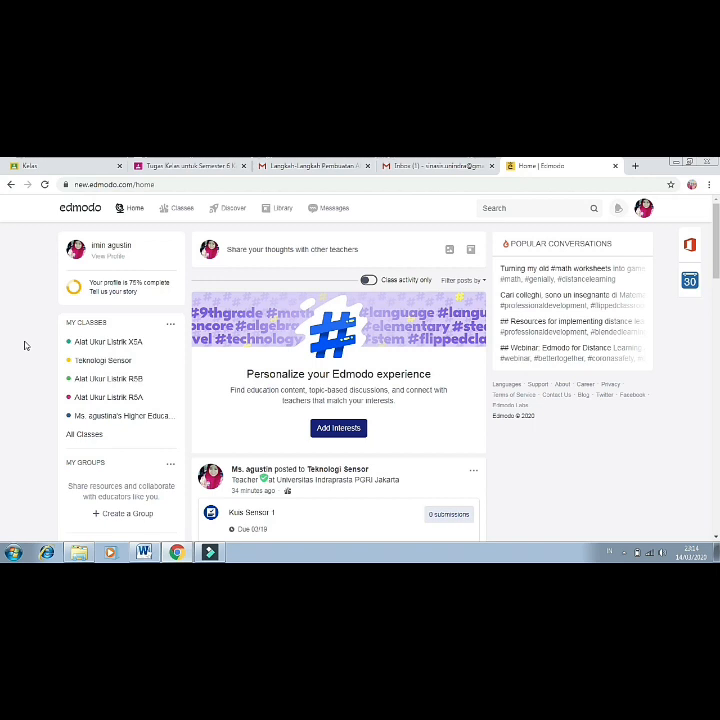
Open the Teknologi Sensor class page and view its class code for inviting students.
click(95, 361)
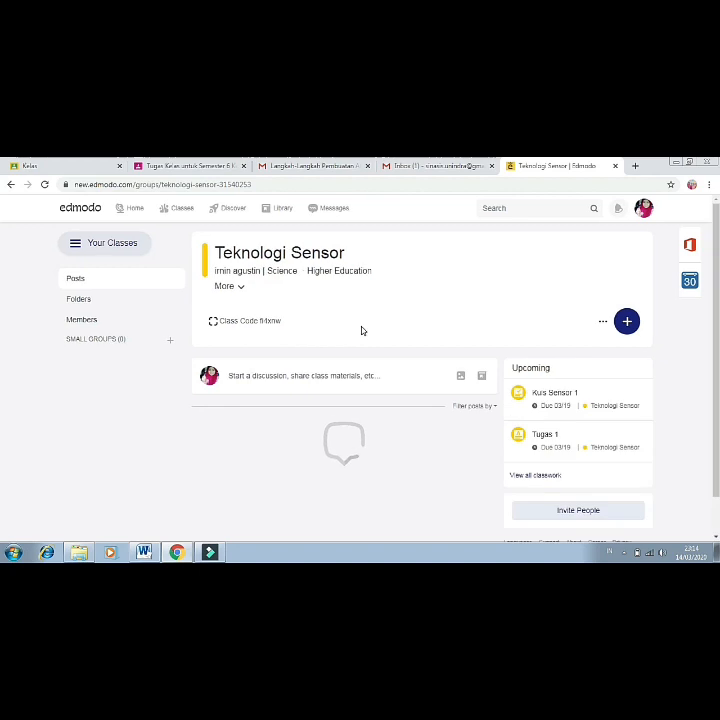
click(284, 326)
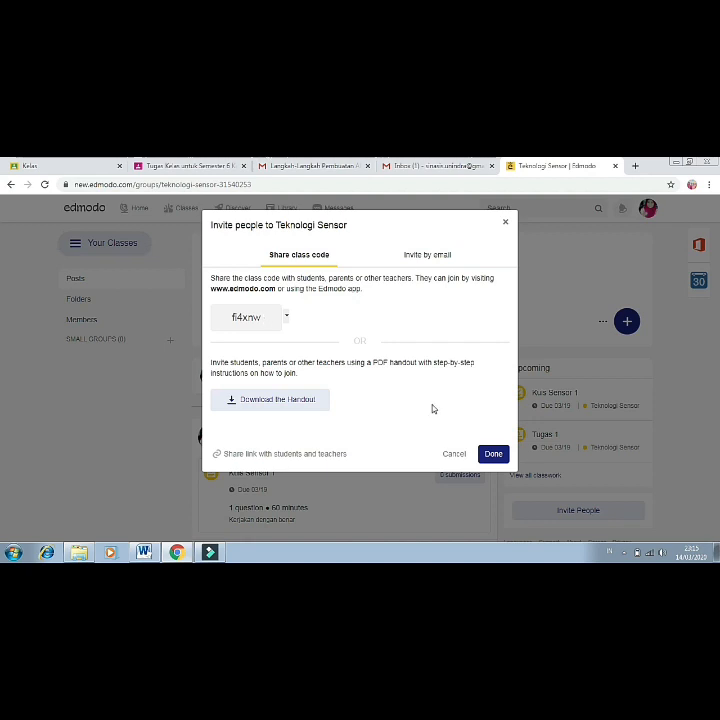
click(505, 222)
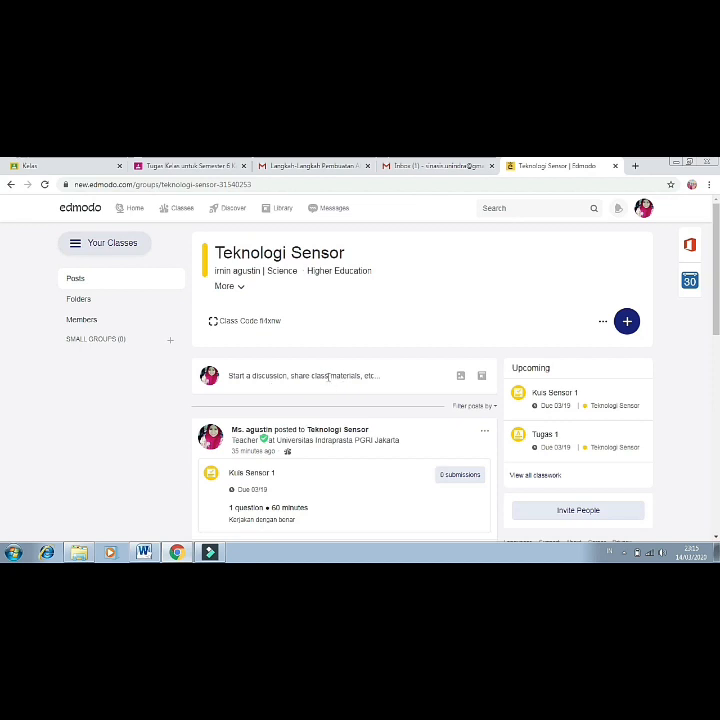
Write a class post saying today's lecture material is in the attached file for download.
click(328, 381)
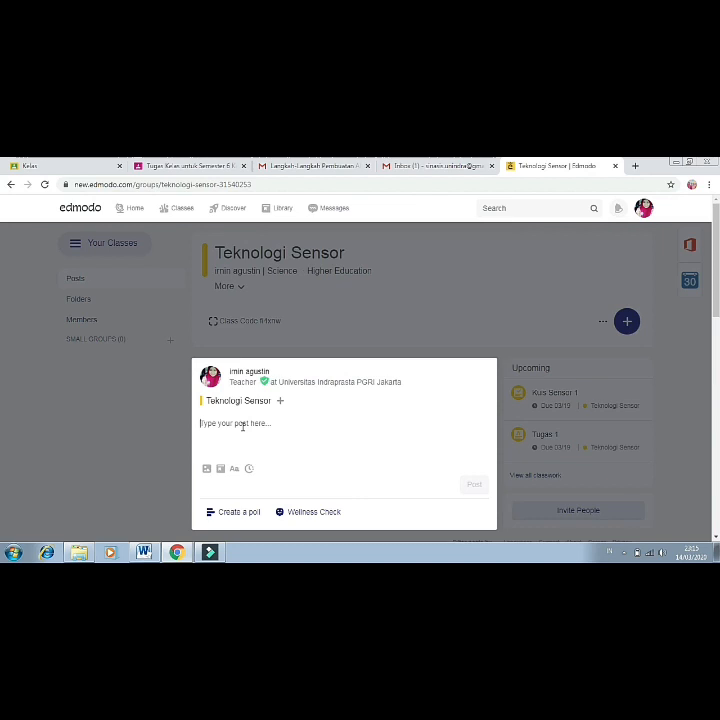
text(Materi perkuliahan hari ini)
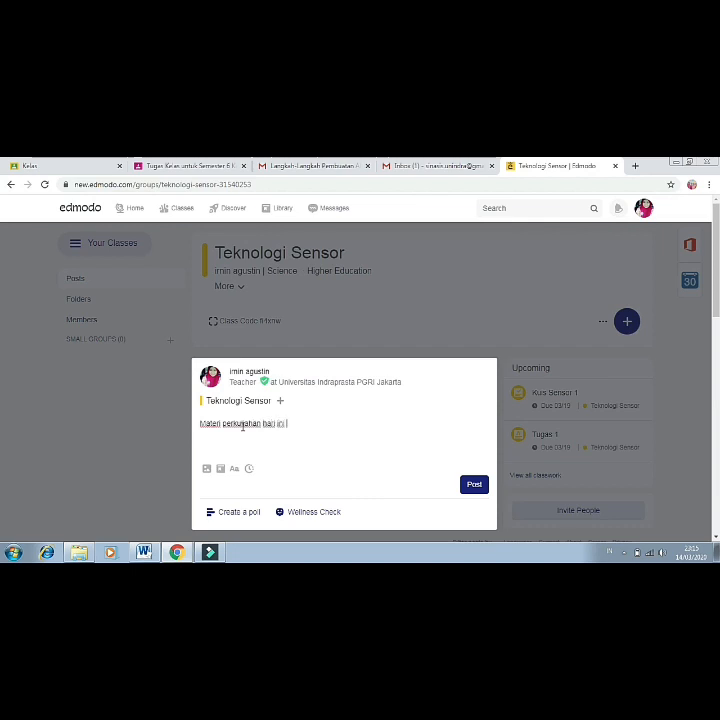
text( bisa di lihat pada file berikut, silahkan download dan pelajari..)
click(301, 425)
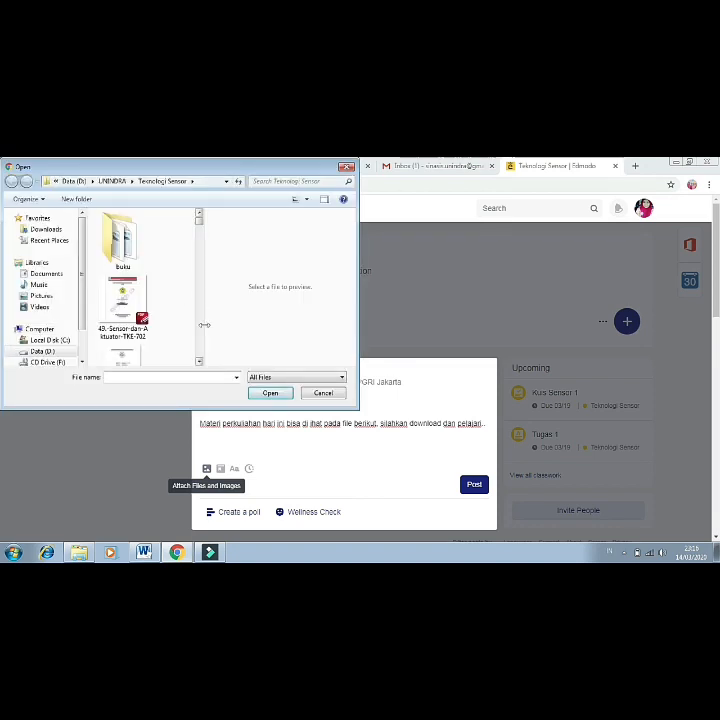
Find the pertemuan 1 presentation in the Open dialog and attach it to the post.
click(201, 344)
click(201, 346)
click(201, 346)
click(201, 346)
click(201, 346)
click(201, 346)
click(201, 346)
click(201, 347)
click(201, 347)
click(201, 348)
click(201, 347)
click(201, 347)
click(201, 346)
click(201, 346)
click(201, 346)
click(201, 346)
click(201, 346)
click(201, 352)
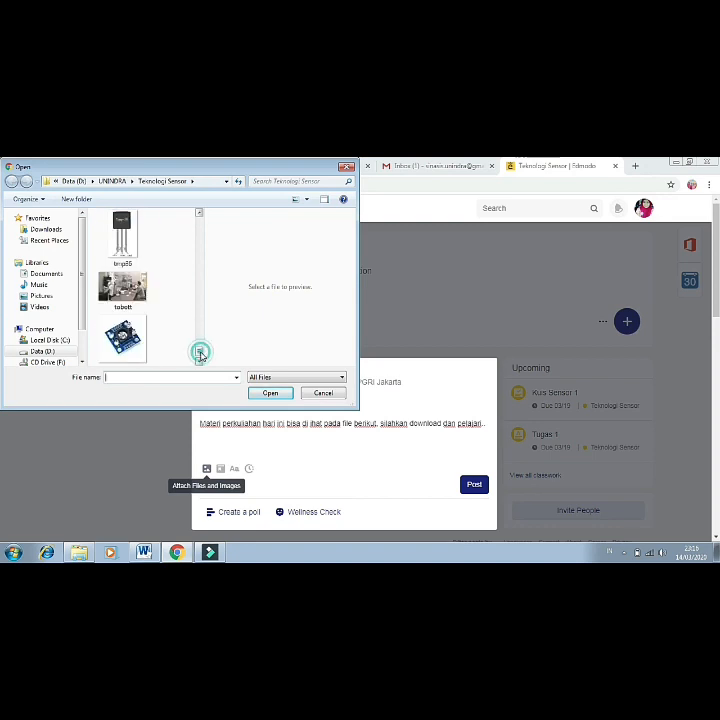
drag(200, 357, 193, 297)
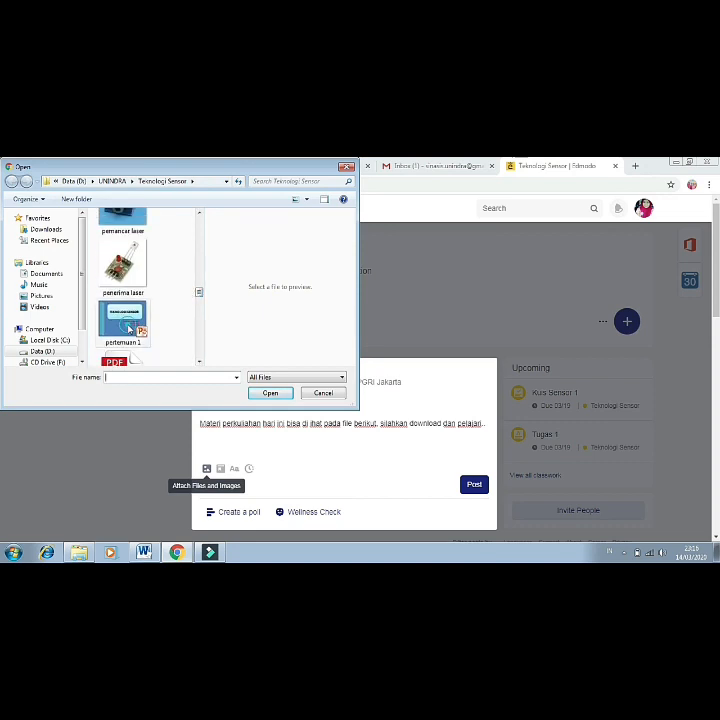
click(272, 393)
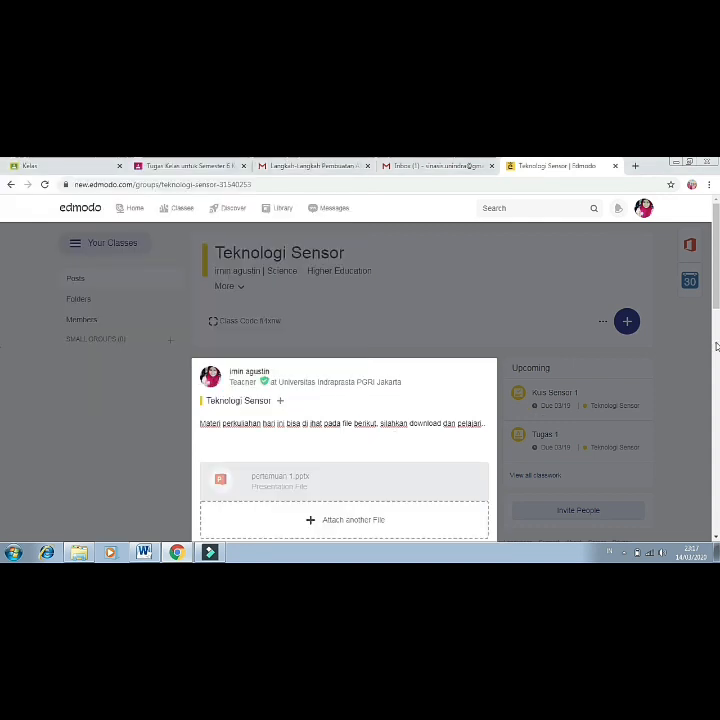
Publish the lecture-materials post with pertemuan 1.pptx to the Teknologi Sensor class feed.
drag(716, 287, 716, 320)
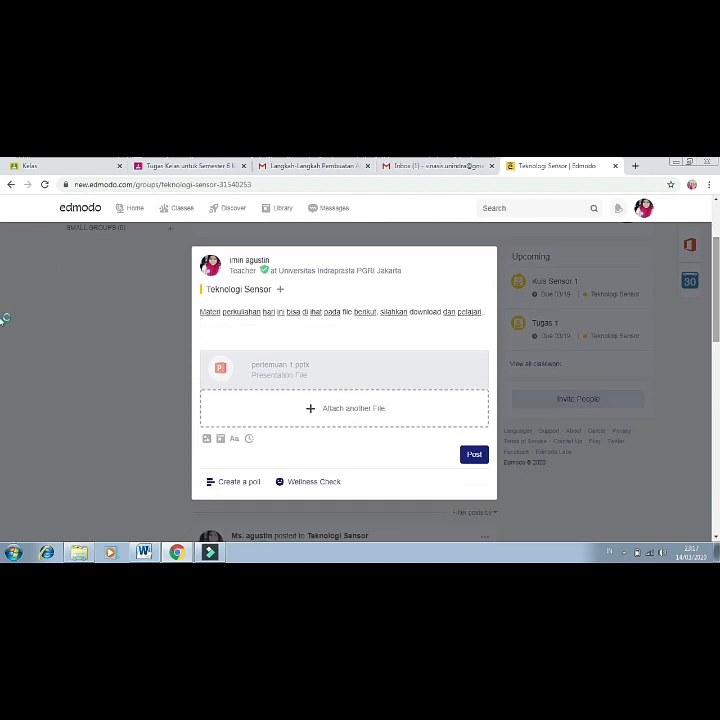
click(473, 456)
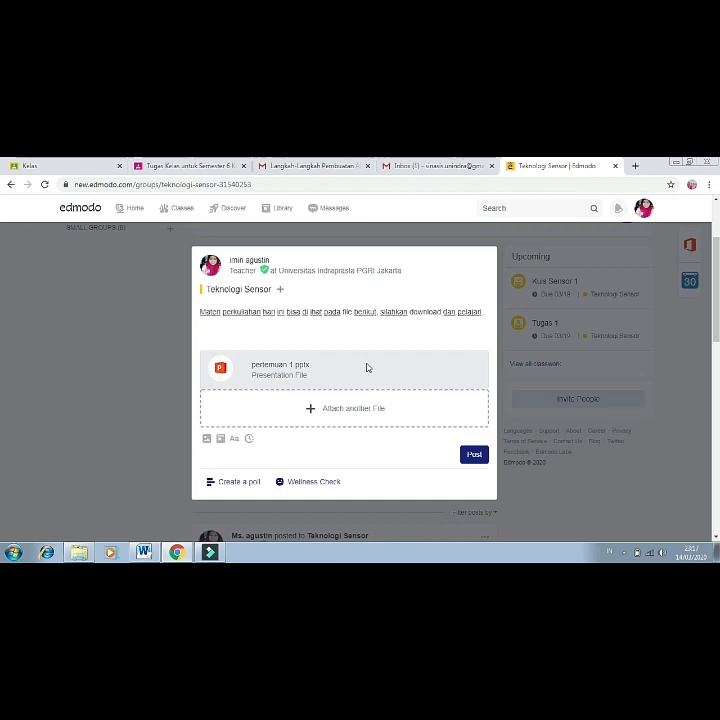
click(473, 460)
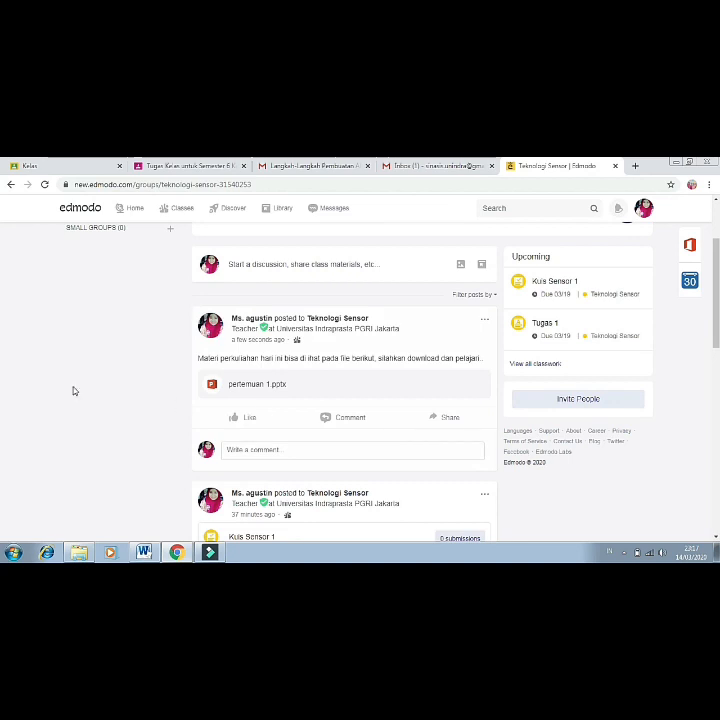
scroll(73, 391, up, 2)
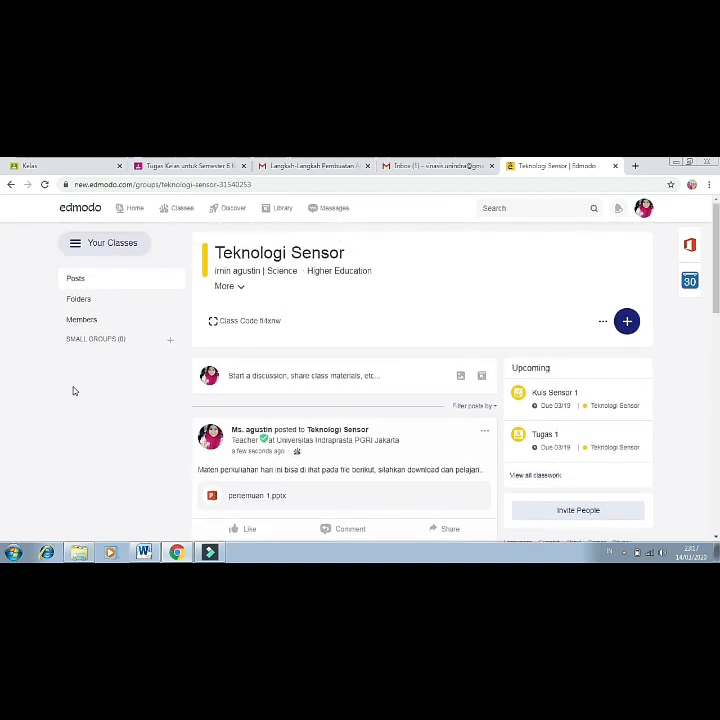
scroll(73, 391, down, 1)
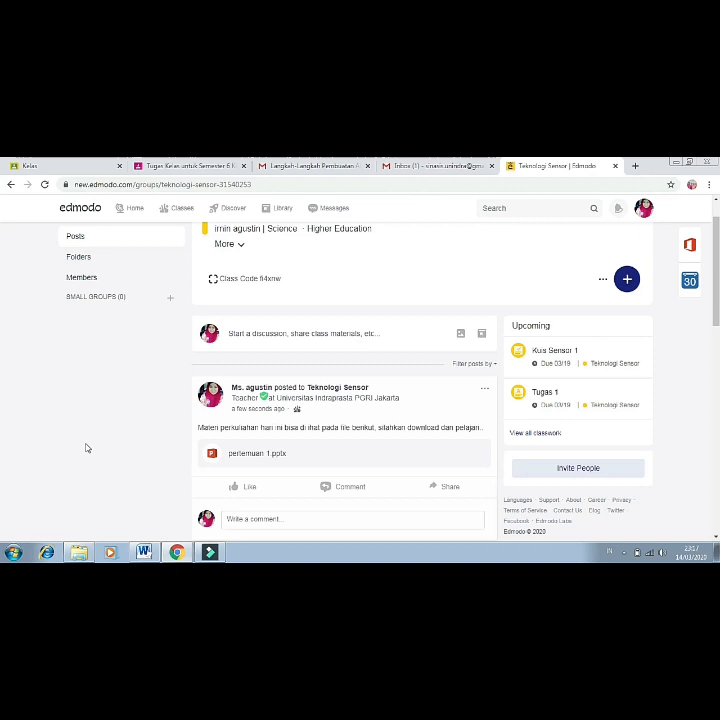
scroll(86, 448, up, 2)
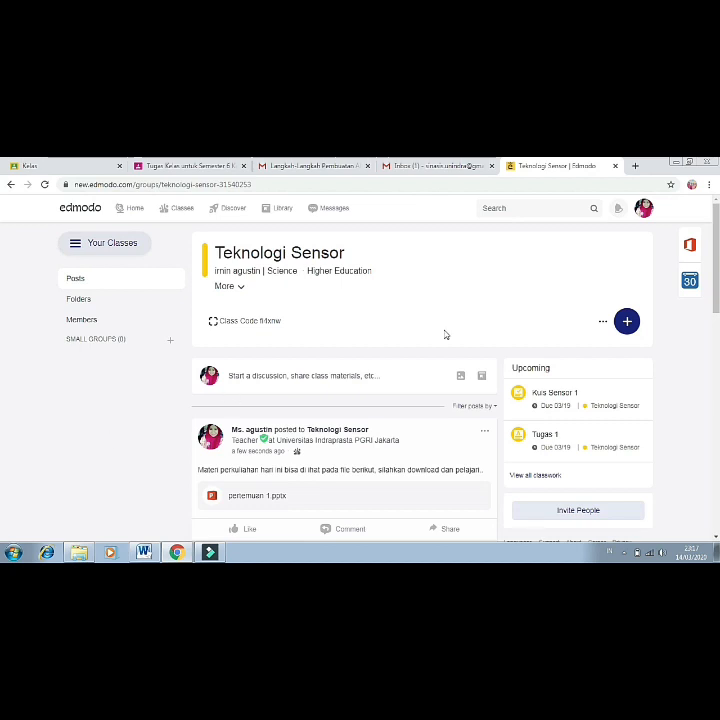
Create a new class assignment titled 'Tugas sensor 1'.
click(628, 322)
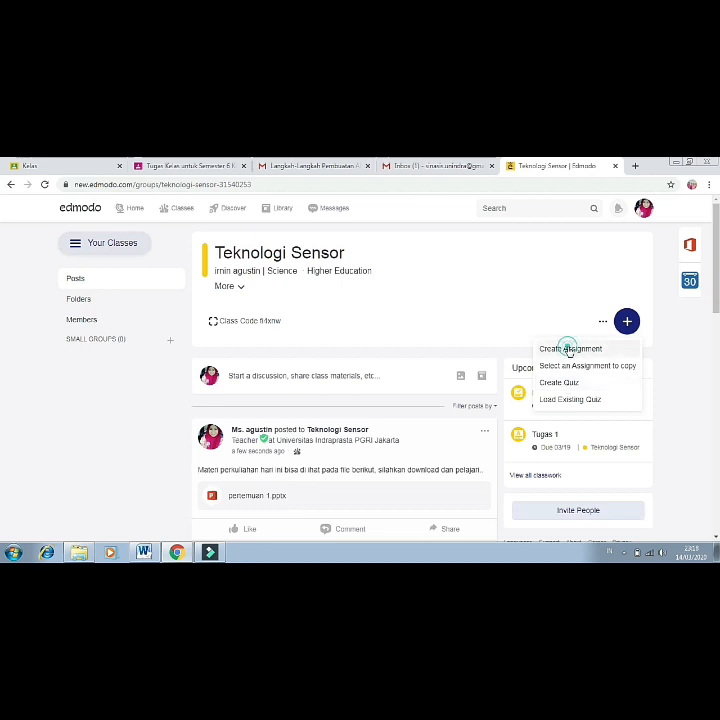
click(569, 349)
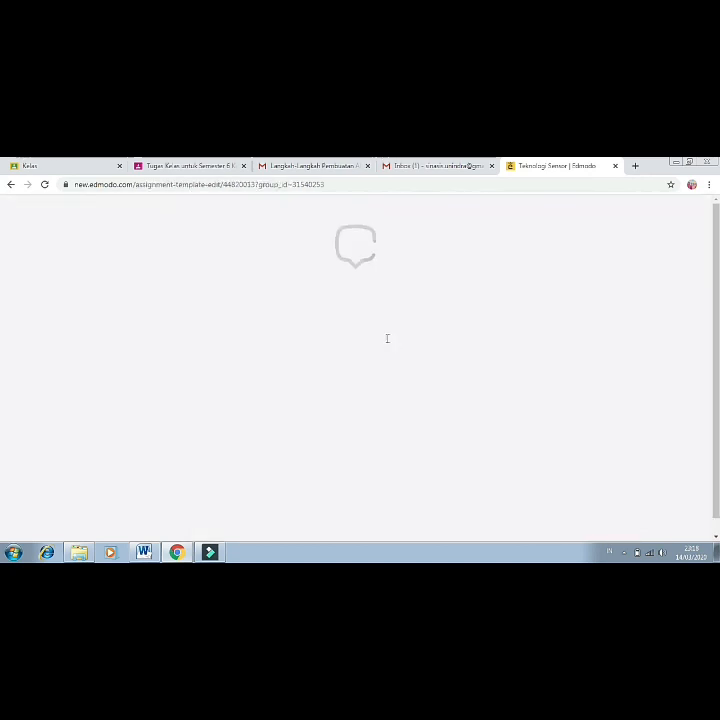
click(230, 341)
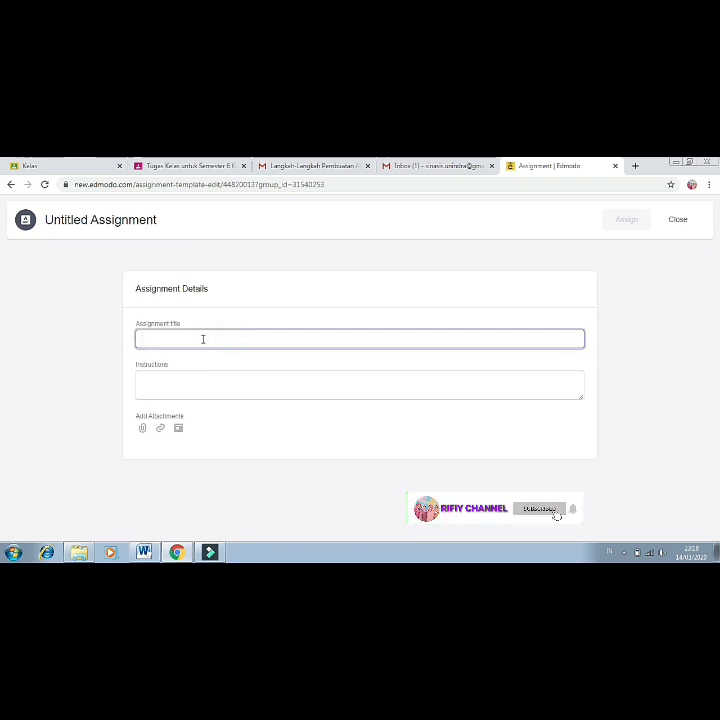
text(T)
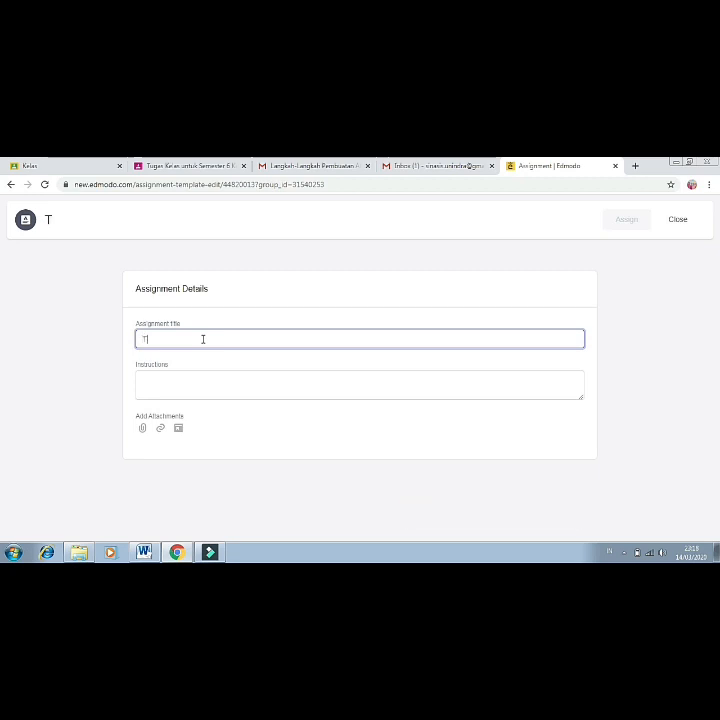
text(ugas sen)
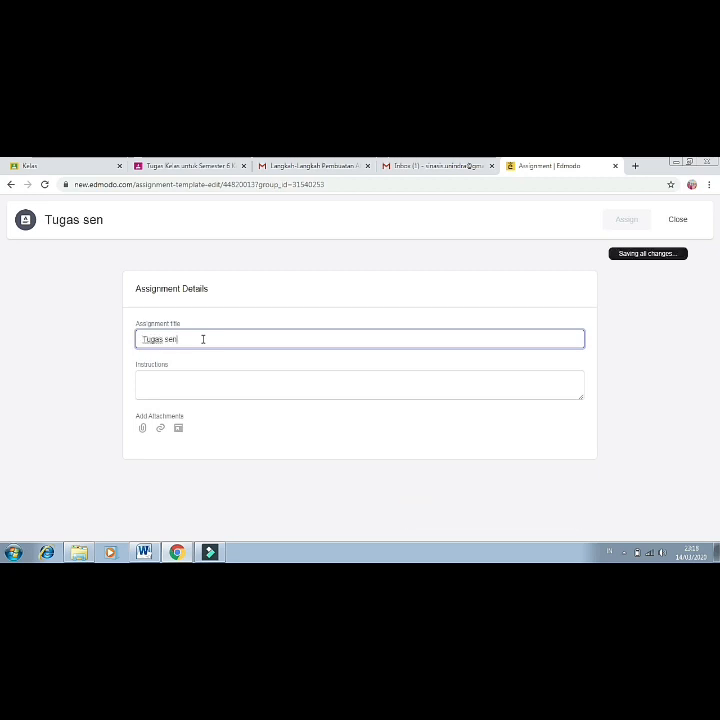
text(sor 1)
Give the assignment the instructions 'Kerjakan tugas dibawah ini dengan benar' and begin attaching a file.
click(216, 388)
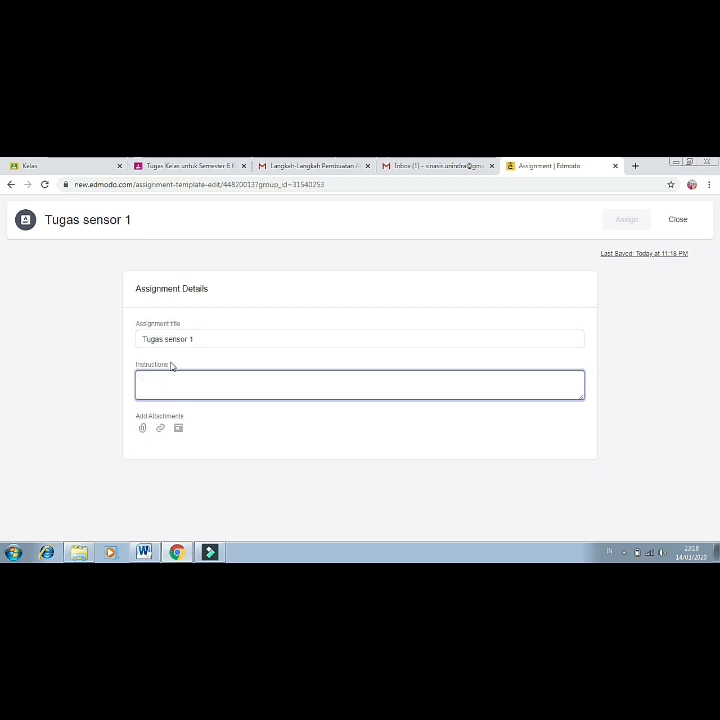
text(Kerjakan tugas )
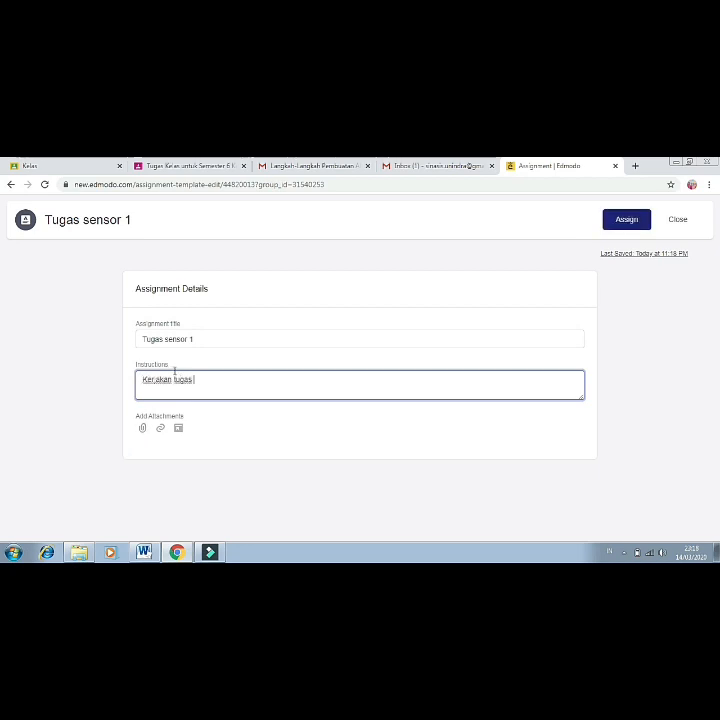
text(dibawah ini dengan benar, d)
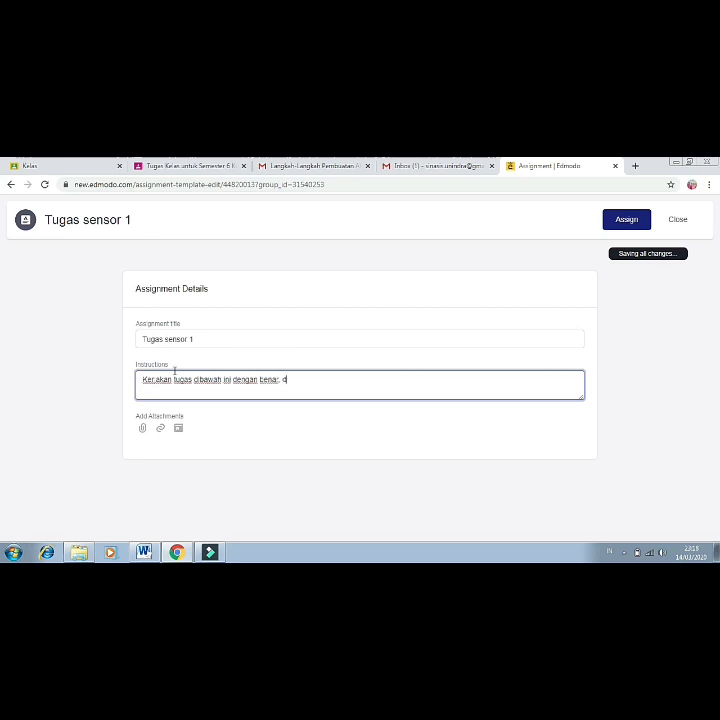
text(ari dikum)
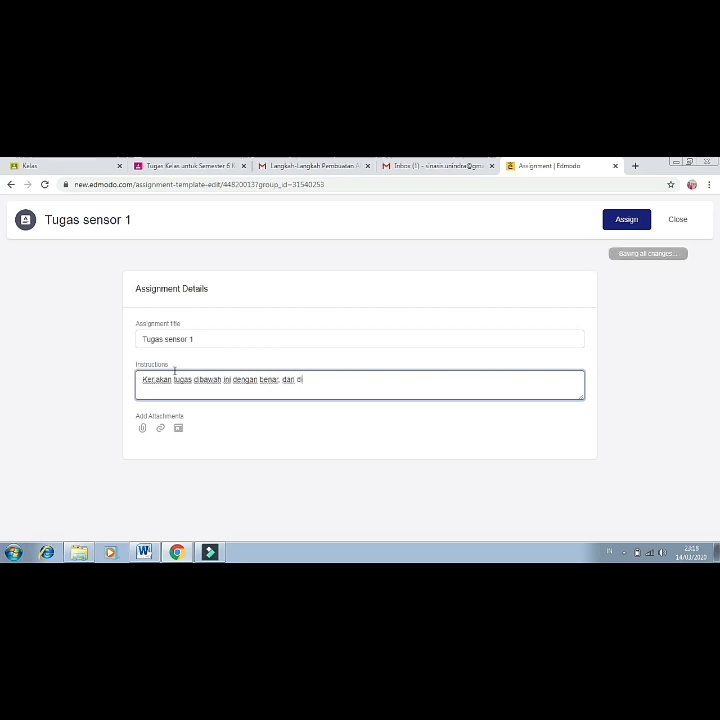
key(BackSpace)
key(BackSpace)
key(BackSpace)
key(BackSpace)
key(BackSpace)
key(BackSpace)
key(BackSpace)
key(BackSpace)
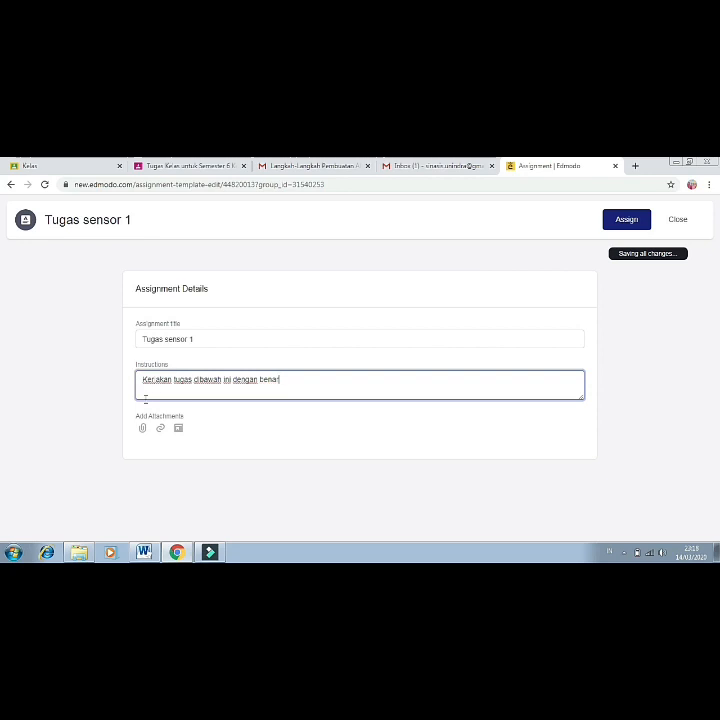
click(142, 428)
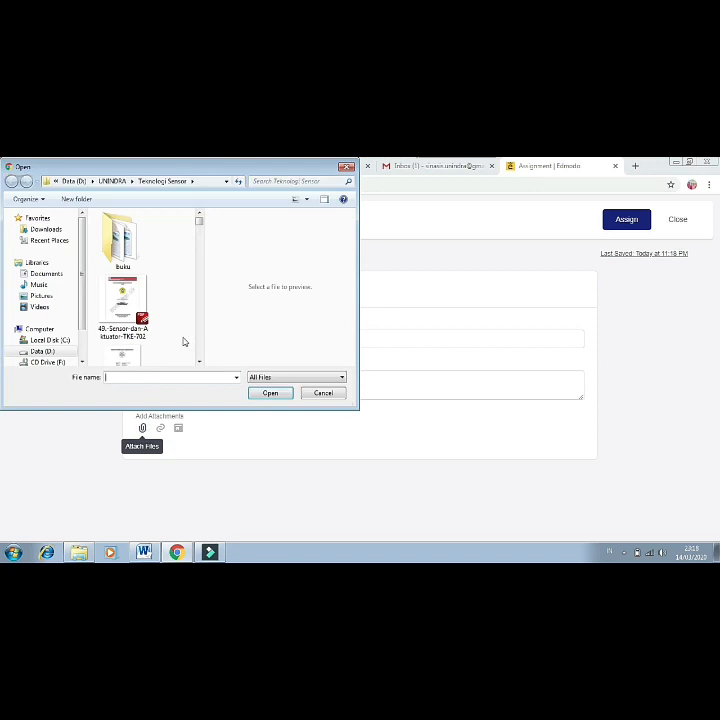
Browse to the Data (D:) drive and attach tugas 1.docx to Tugas sensor 1.
click(50, 351)
scroll(199, 338, down, 5)
scroll(199, 340, down, 5)
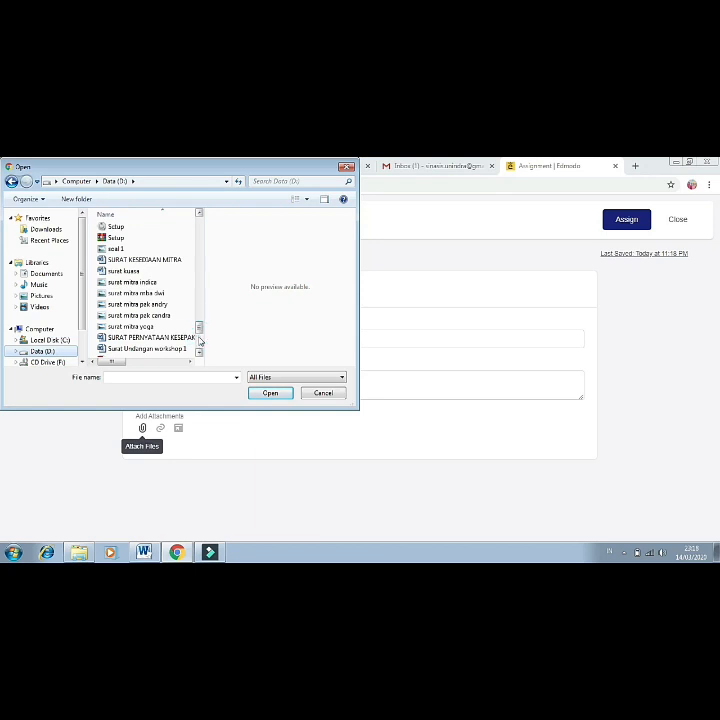
scroll(199, 345, down, 5)
click(150, 341)
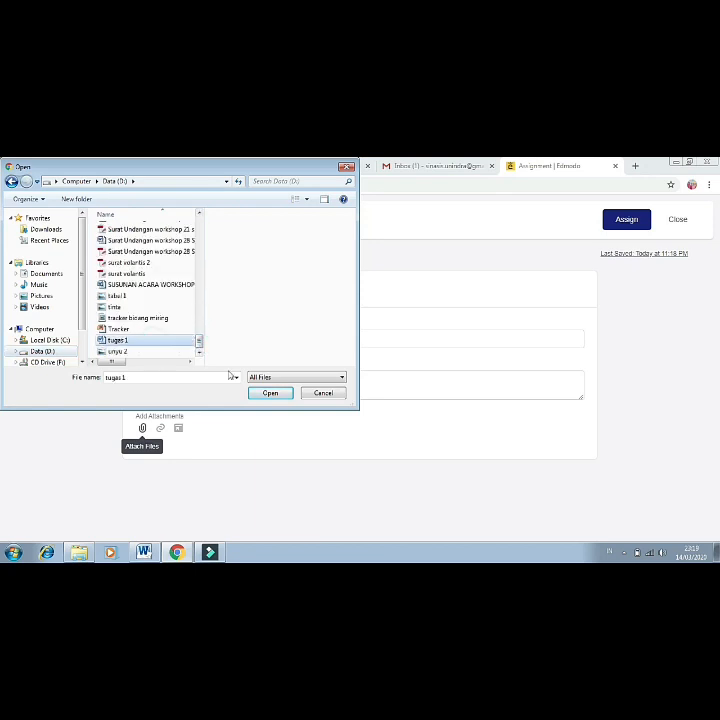
click(262, 393)
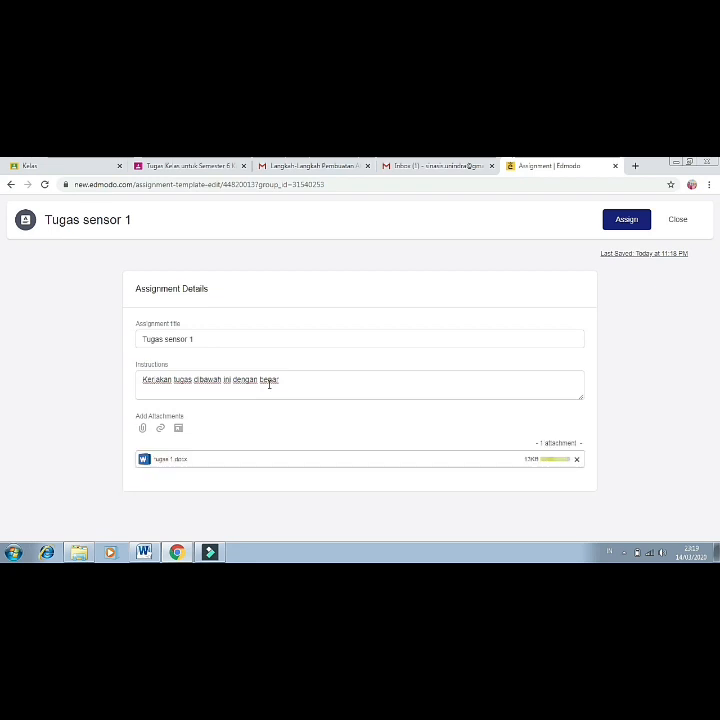
Append 'pada selembar kertas kemudian kirim by massage edmodo' to the assignment instructions.
click(294, 379)
text(kerja)
key(BackSpace)
key(BackSpace)
key(BackSpace)
key(BackSpace)
key(BackSpace)
key(BackSpace)
text(p)
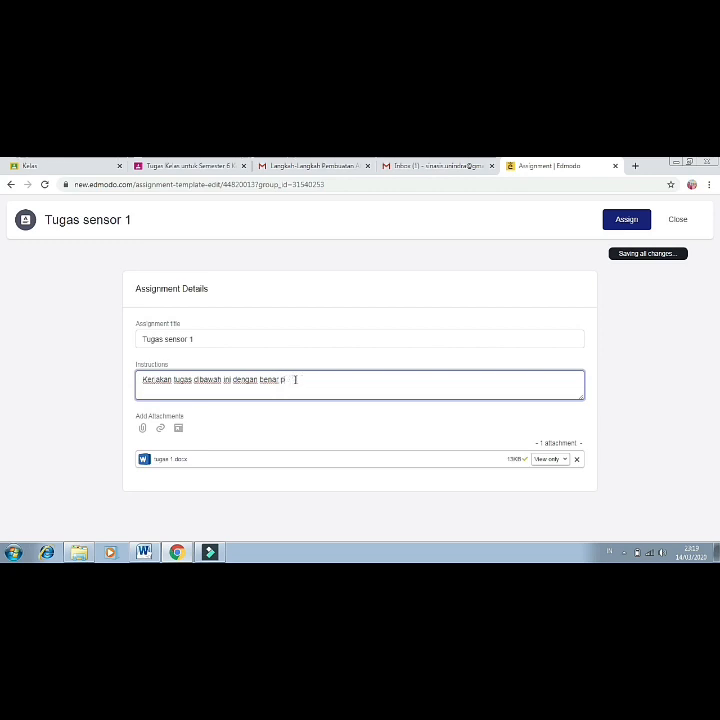
text(ada selembar kertas)
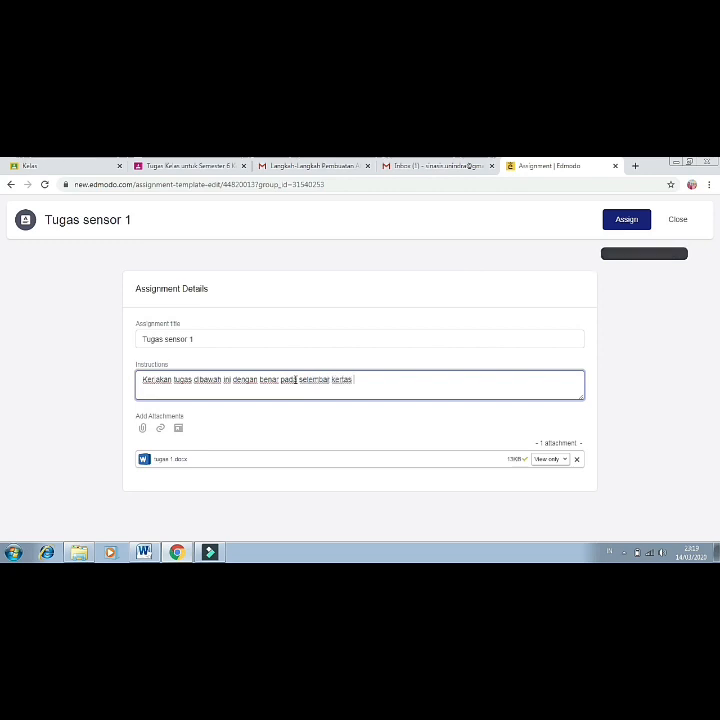
text( kemudian)
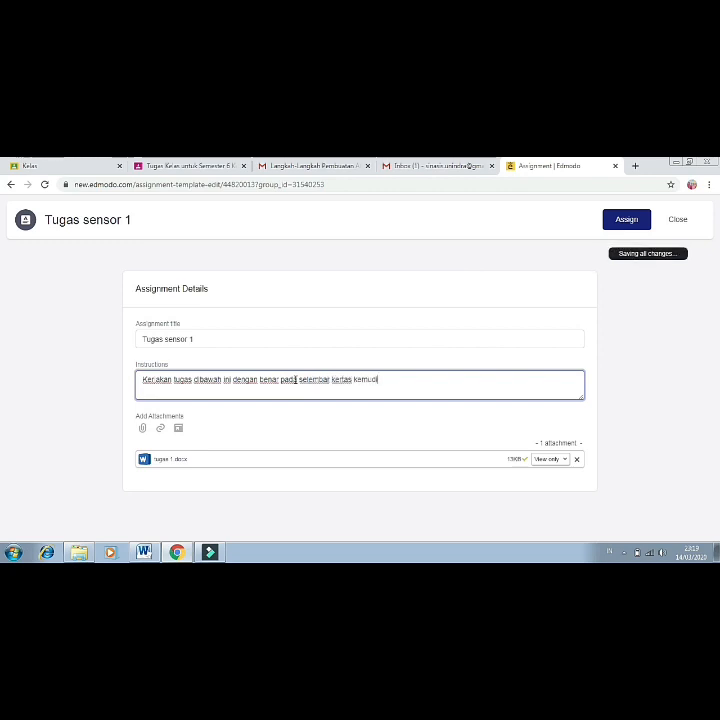
text( kir)
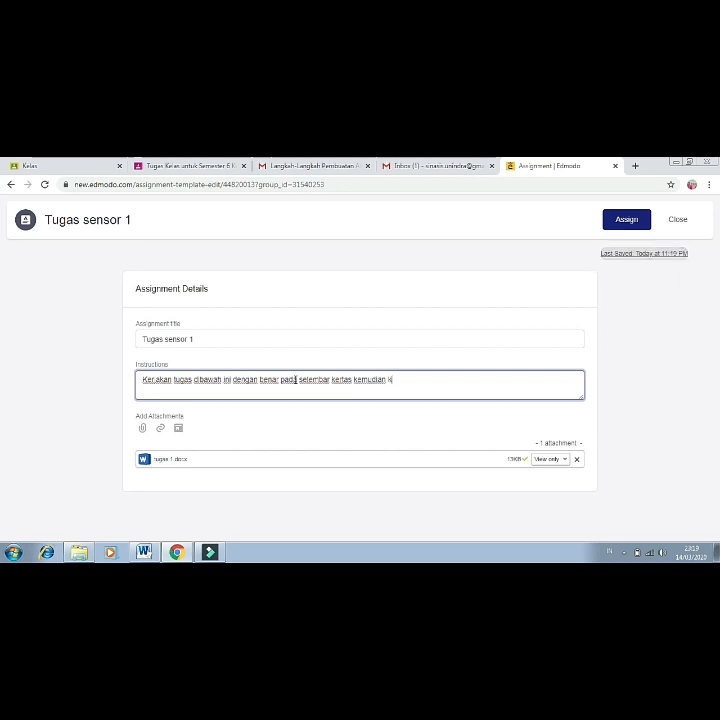
text(im by massage edmodo)
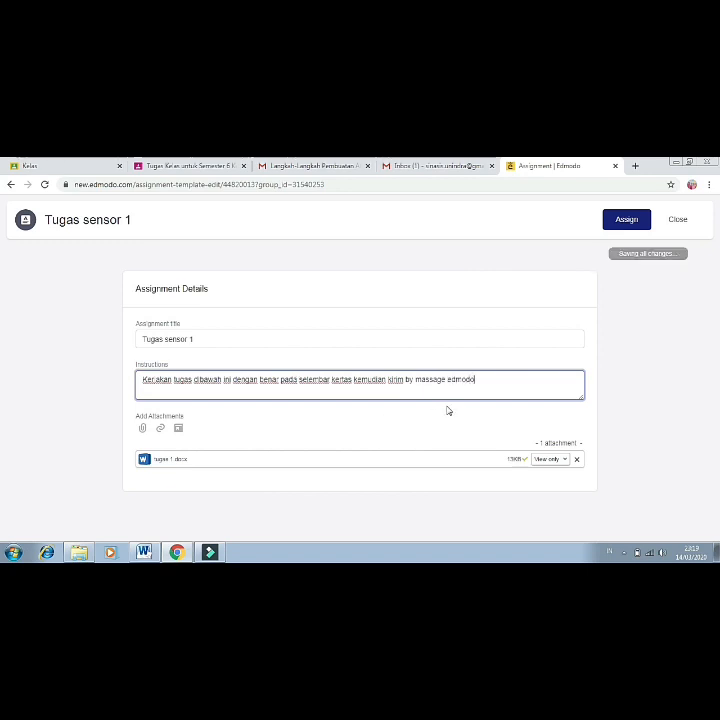
Assign Tugas sensor 1 due March 18 at minute 08, locked after due date, without scheduled delivery.
click(628, 222)
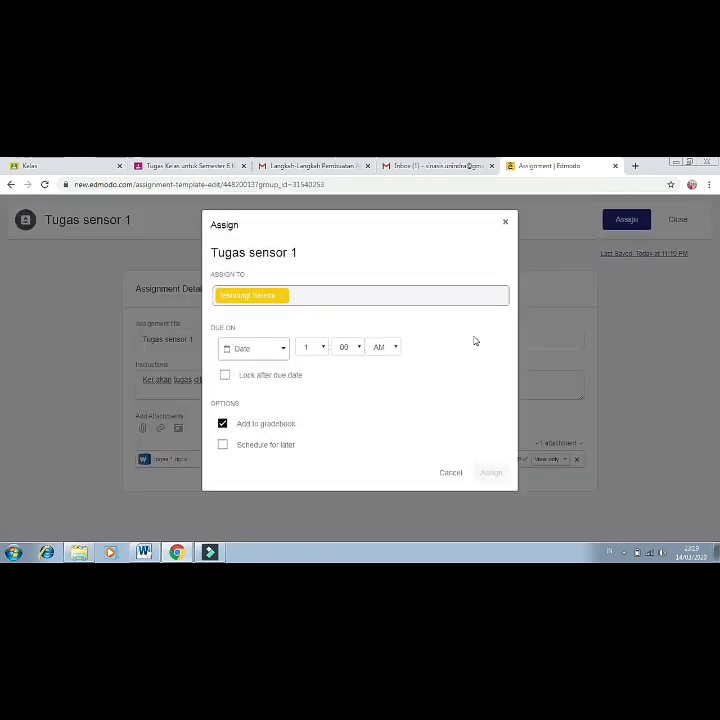
click(282, 352)
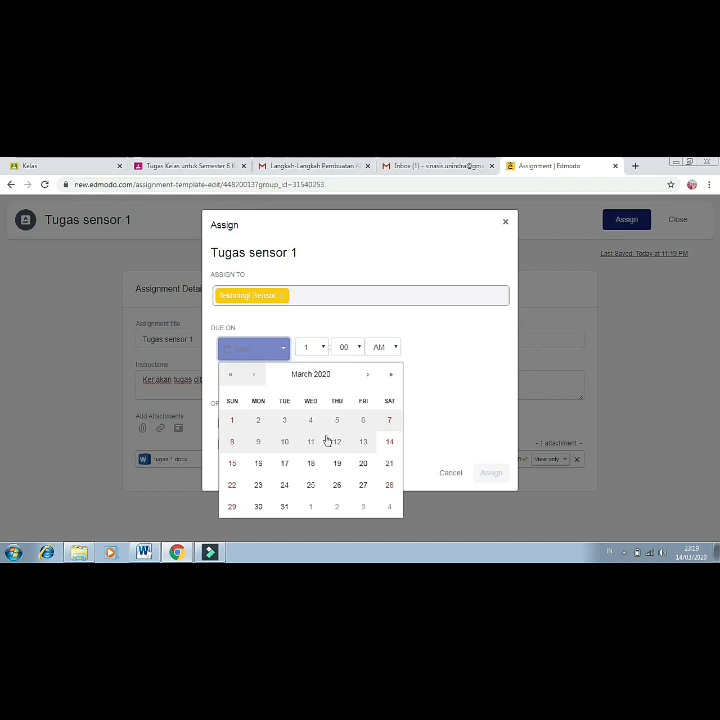
click(310, 465)
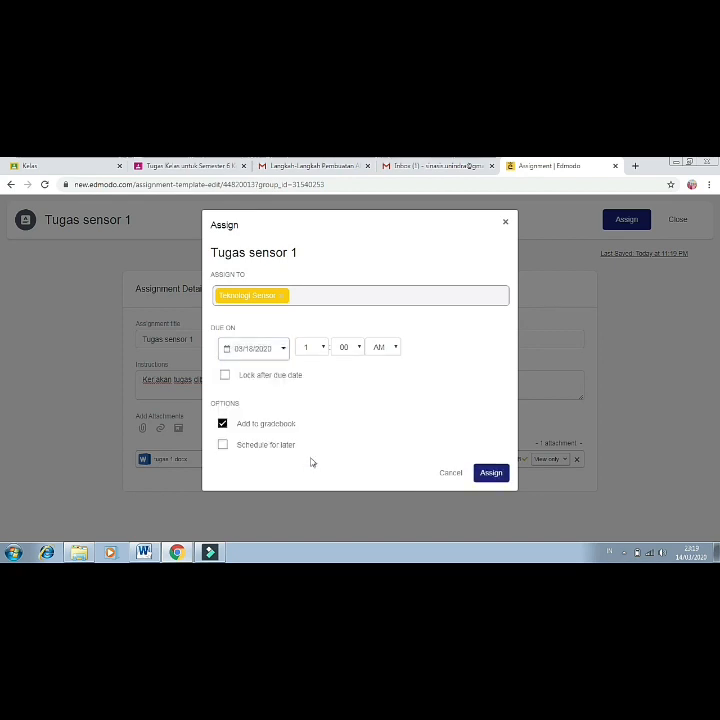
click(359, 350)
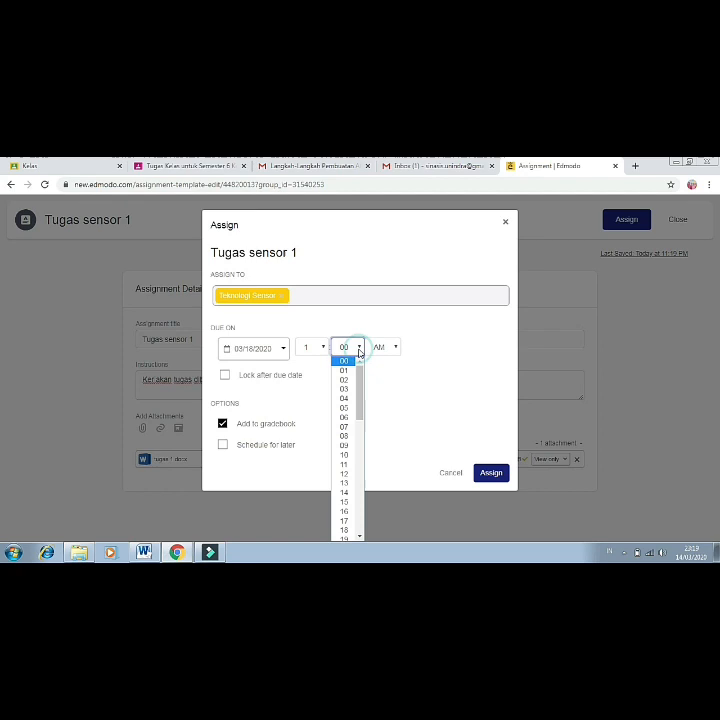
click(345, 436)
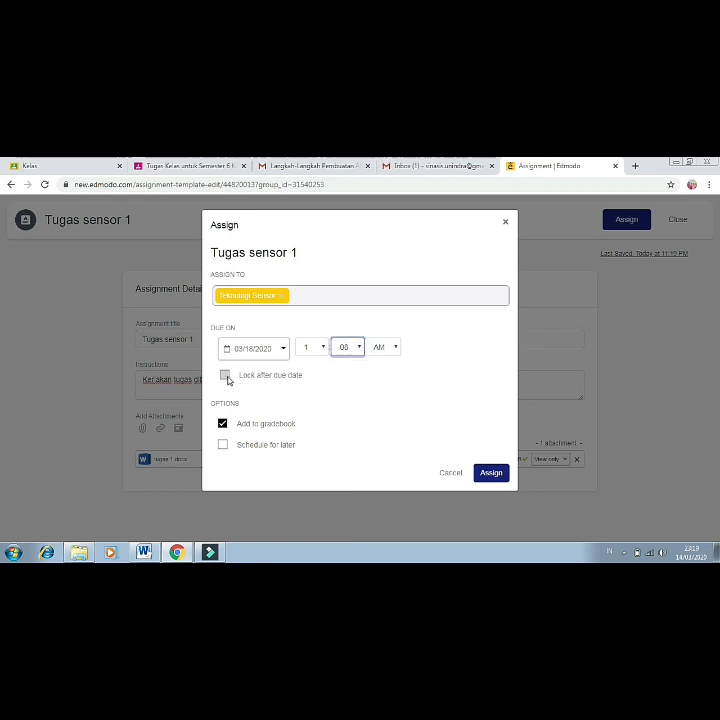
click(226, 377)
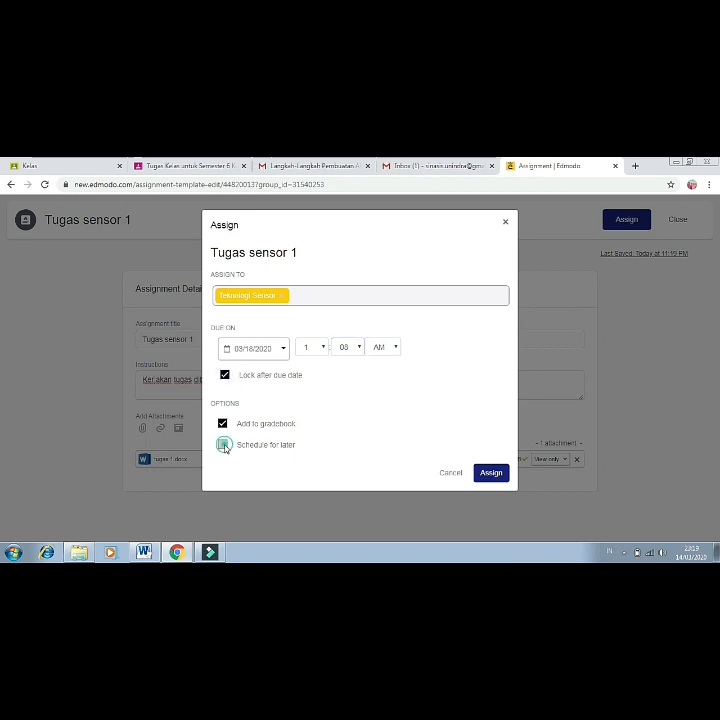
click(223, 445)
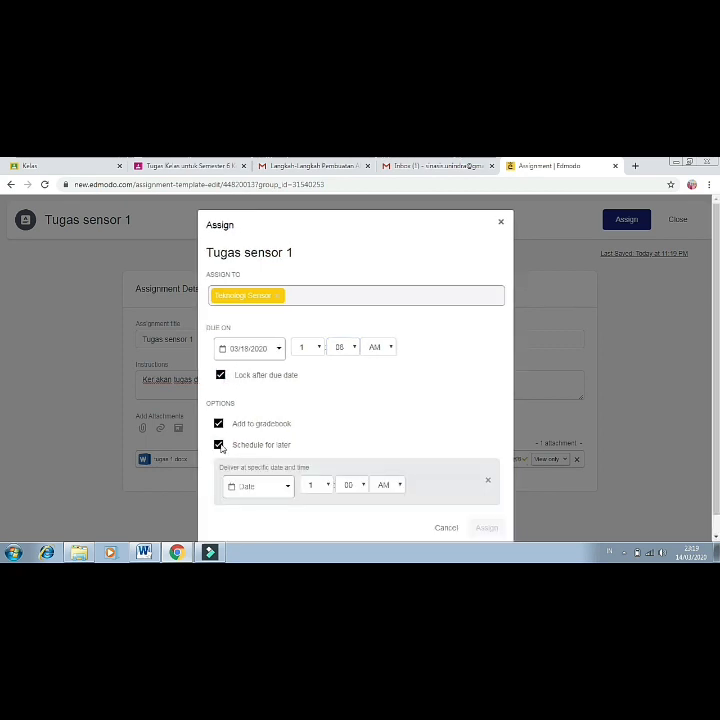
click(219, 445)
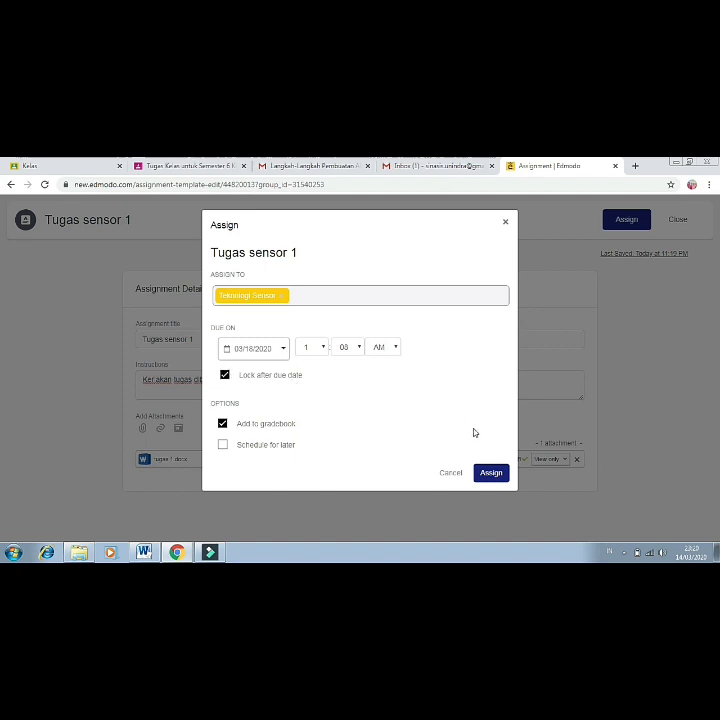
click(494, 477)
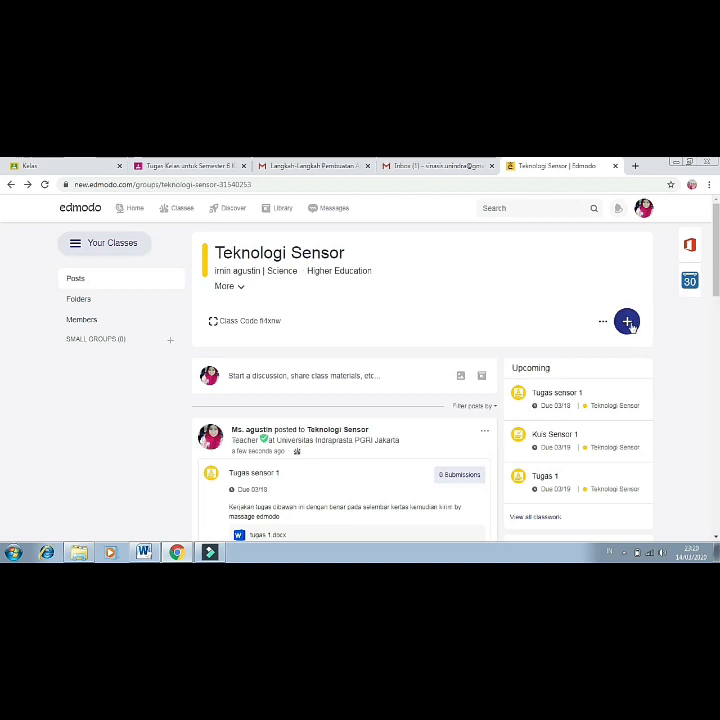
Create a new quiz from the Teknologi Sensor class's + menu.
click(628, 322)
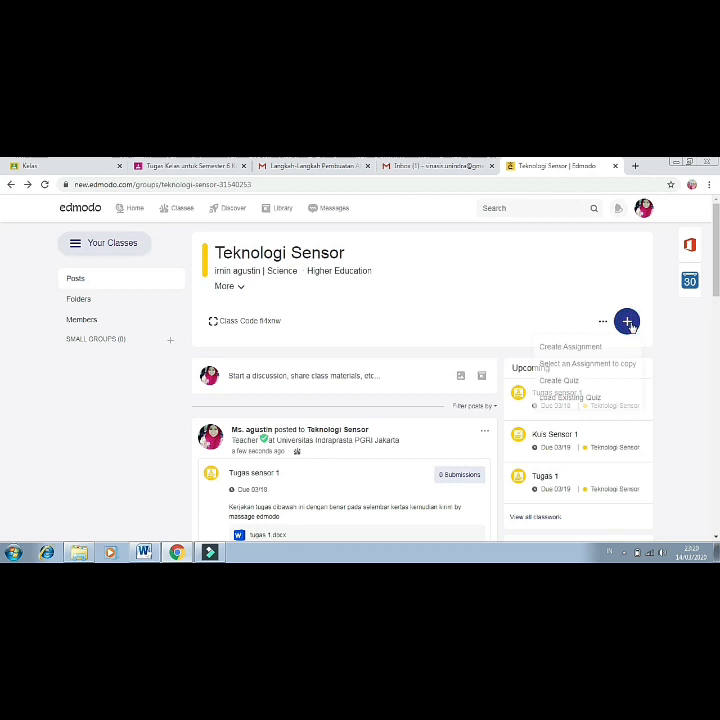
click(560, 384)
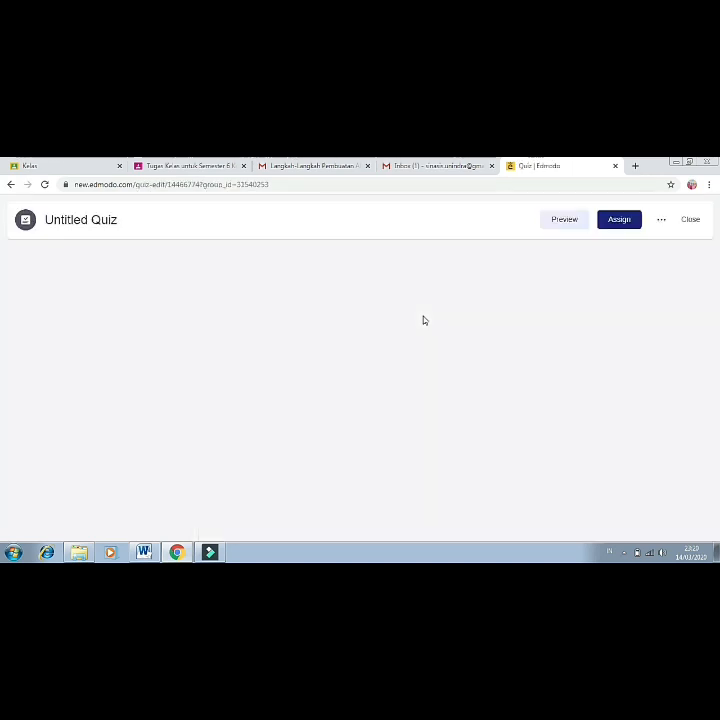
Title the quiz 'Kuis 2' with the instructions 'kerjakan cengan'.
click(283, 338)
text(Kuis )
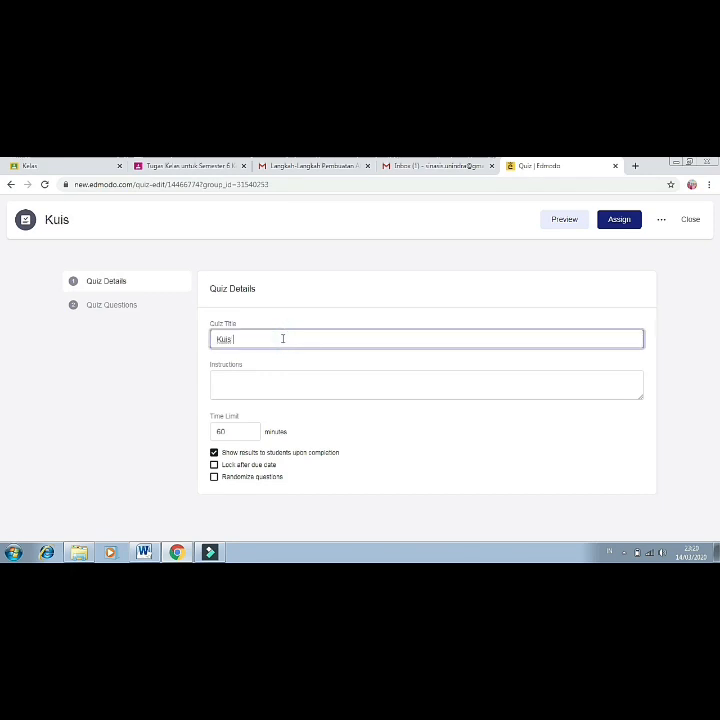
text(2)
click(280, 388)
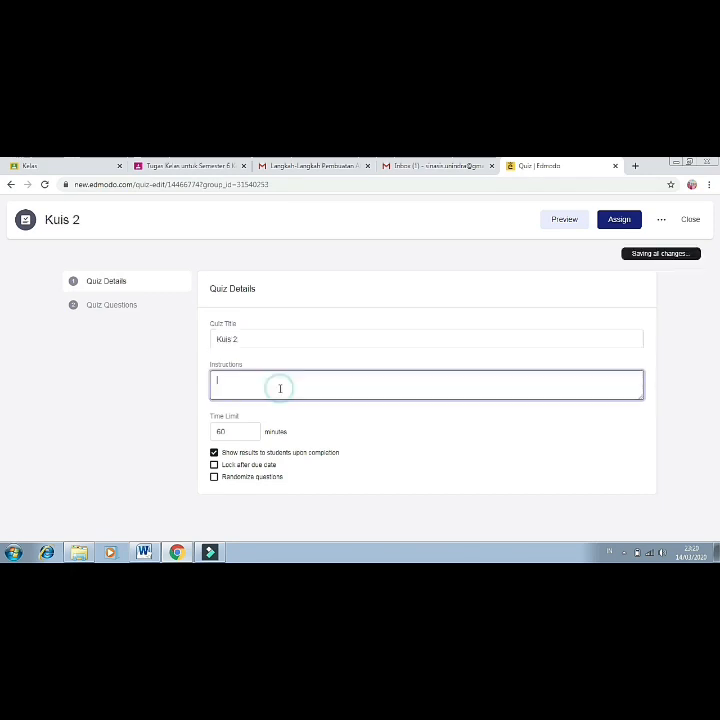
text(kerjakan cengan benar)
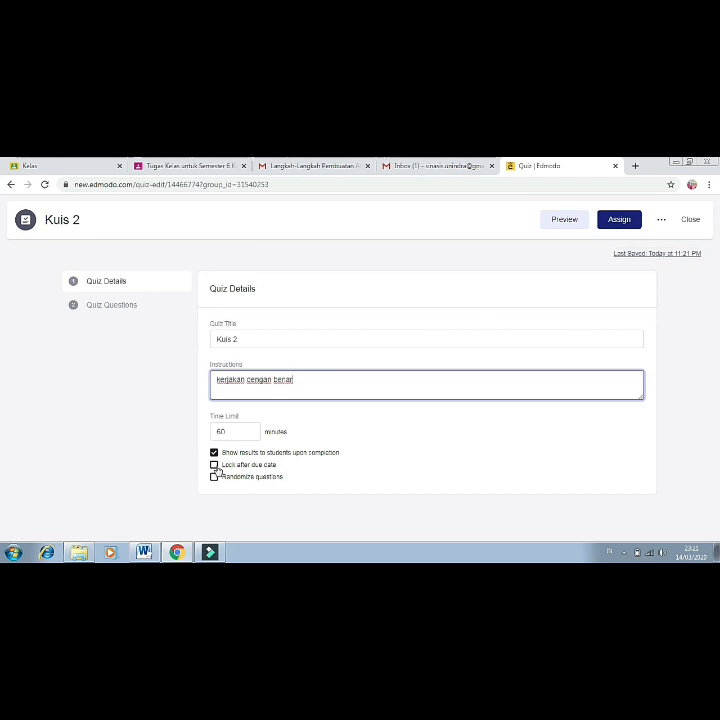
Lock the quiz after its due date and randomize the question order.
click(214, 465)
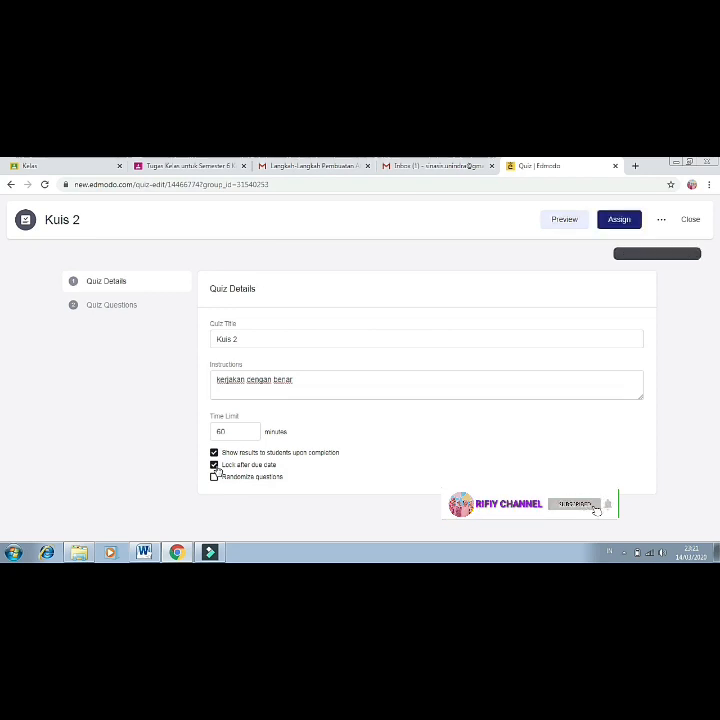
click(213, 479)
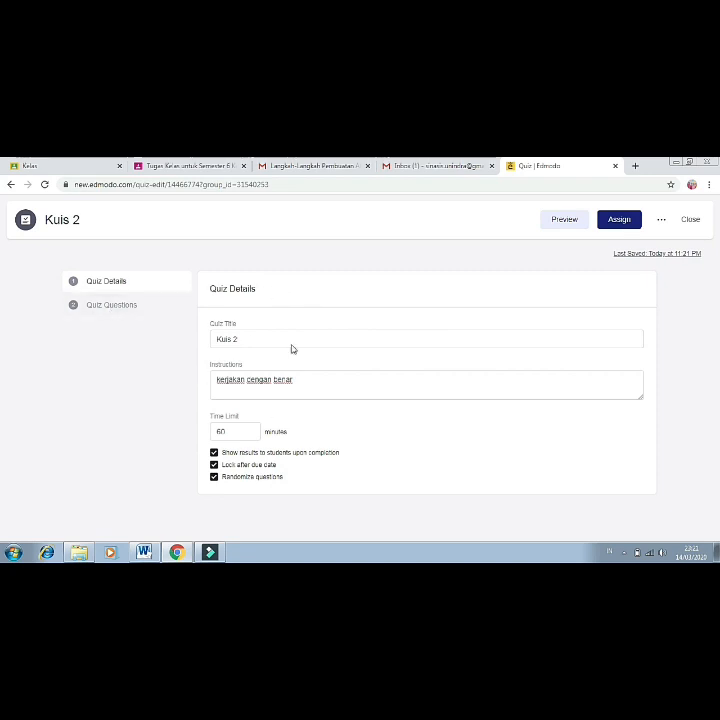
click(112, 313)
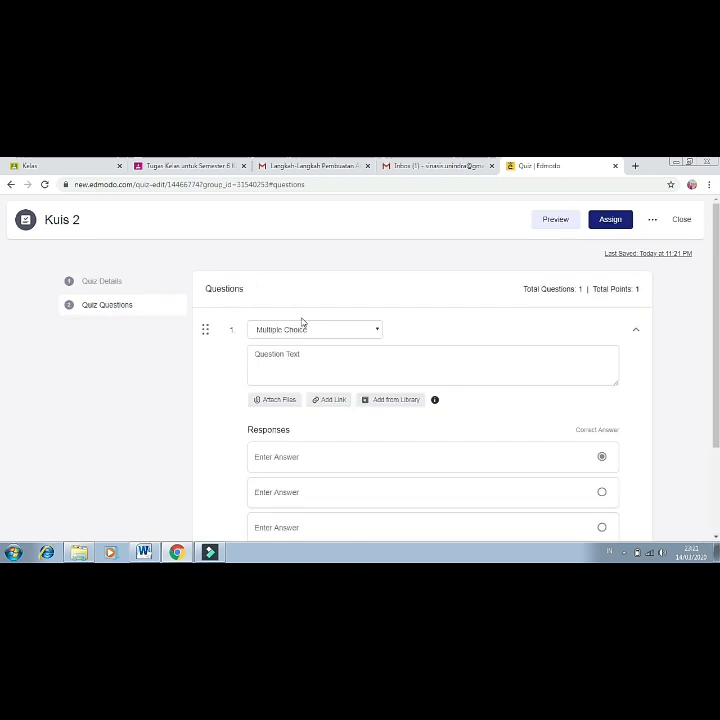
Keep question 1 as Multiple Choice with the text 'Aappa nama alat sensor perikut'.
click(377, 330)
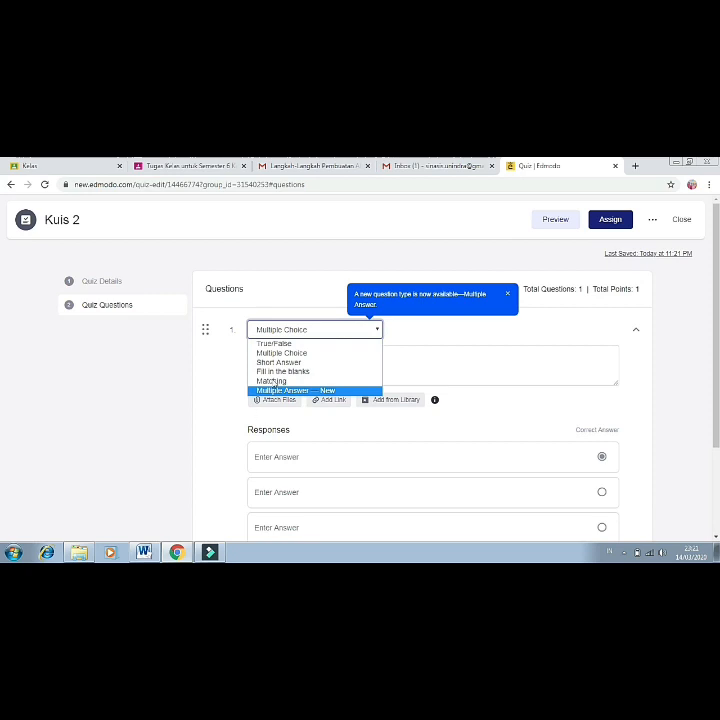
click(315, 354)
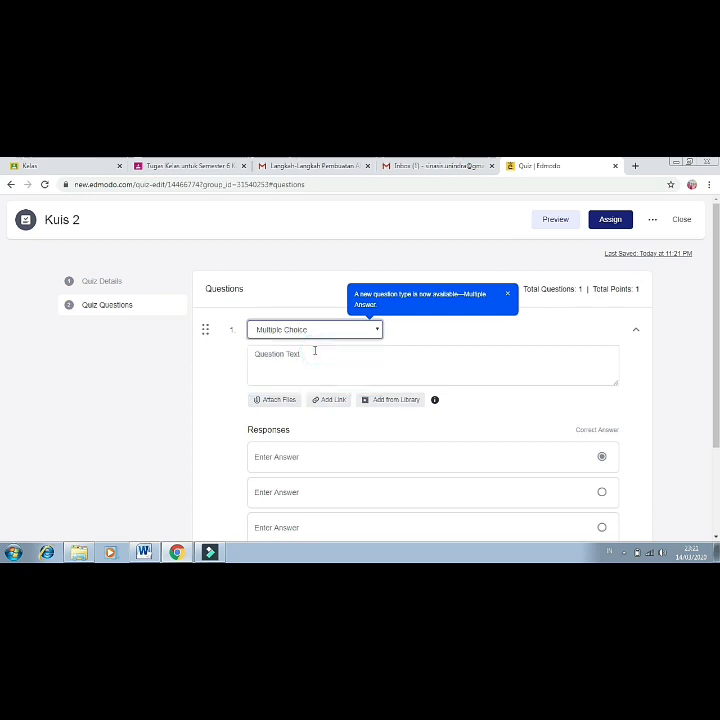
click(327, 361)
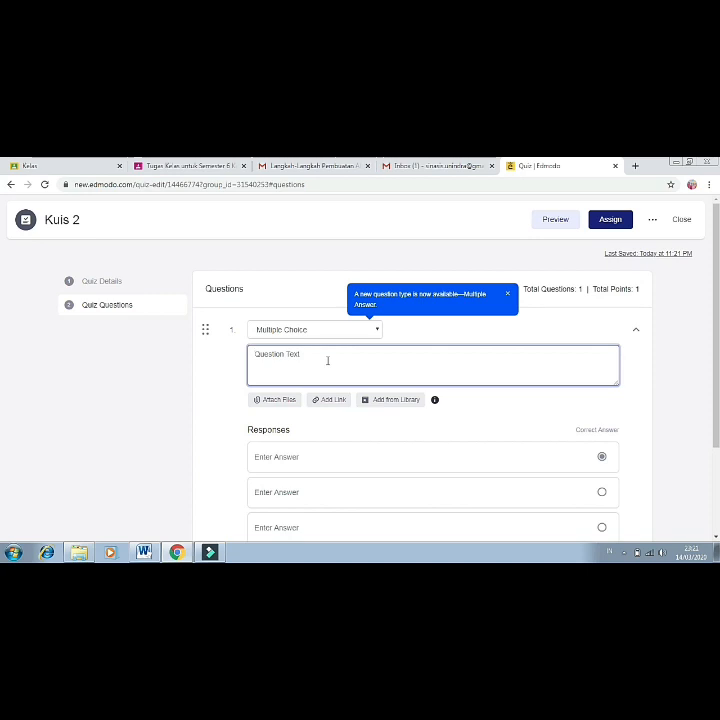
text(Aap)
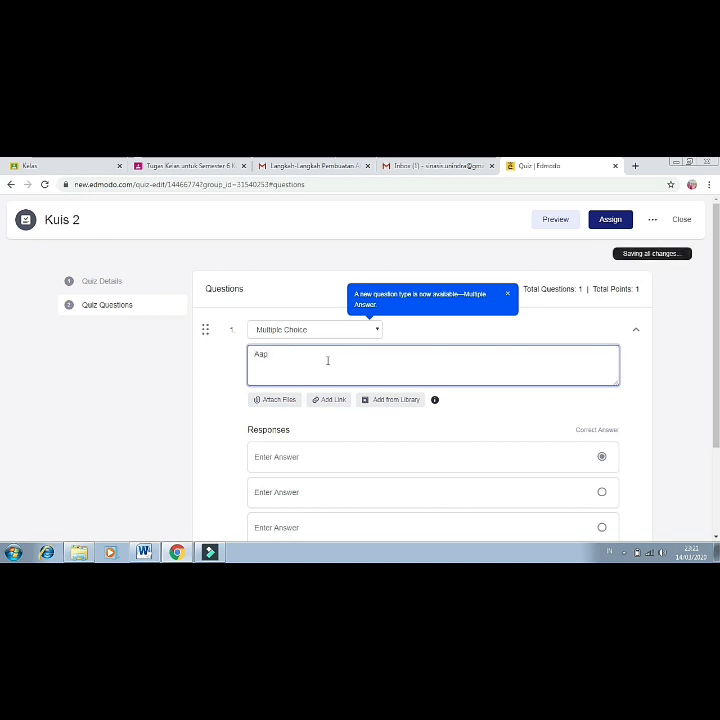
text(pa na)
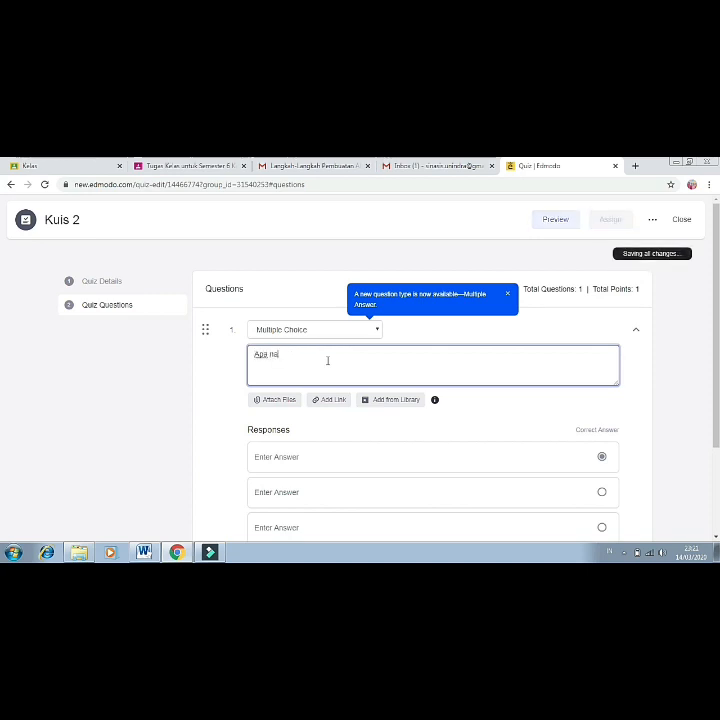
text(ma alat sensor perikut)
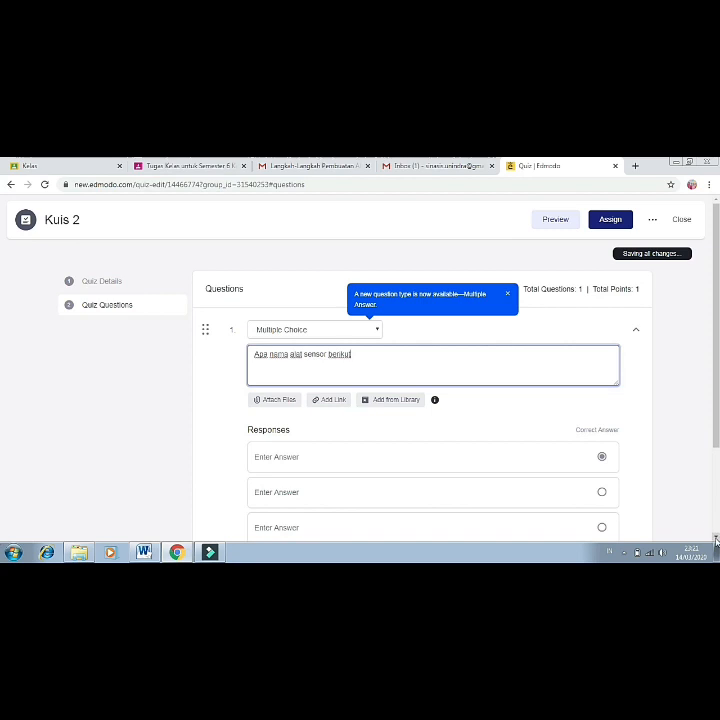
scroll(716, 540, down, 1)
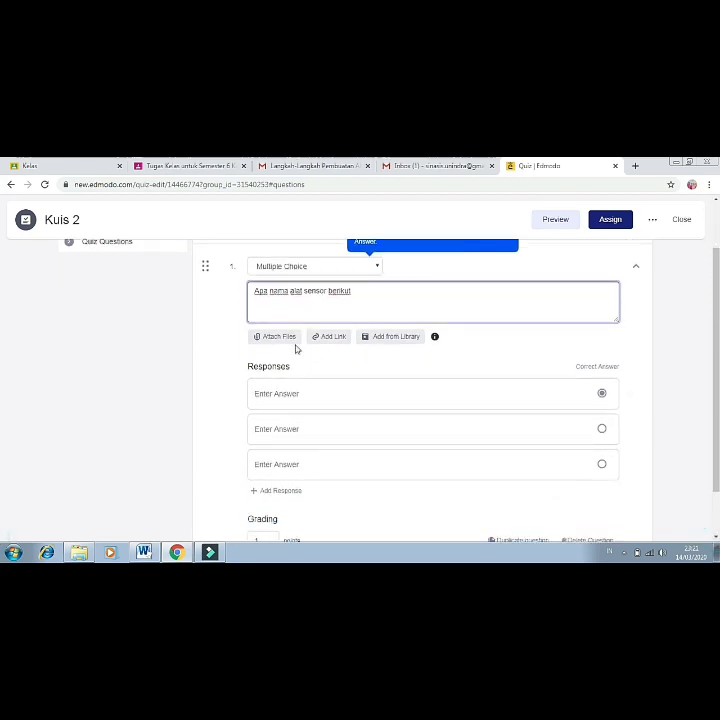
Attach the image file 3.jpg from Data (D:) to the first quiz question.
click(279, 338)
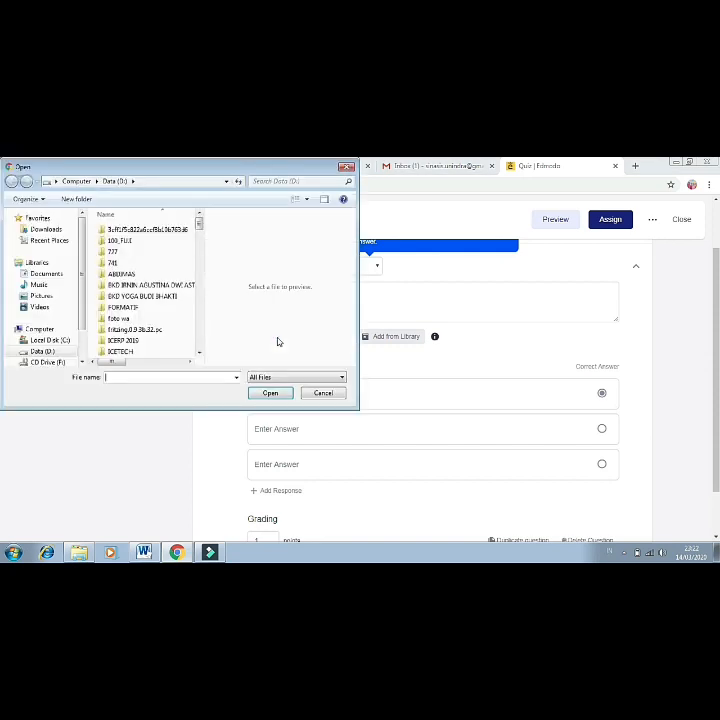
scroll(201, 320, down, 10)
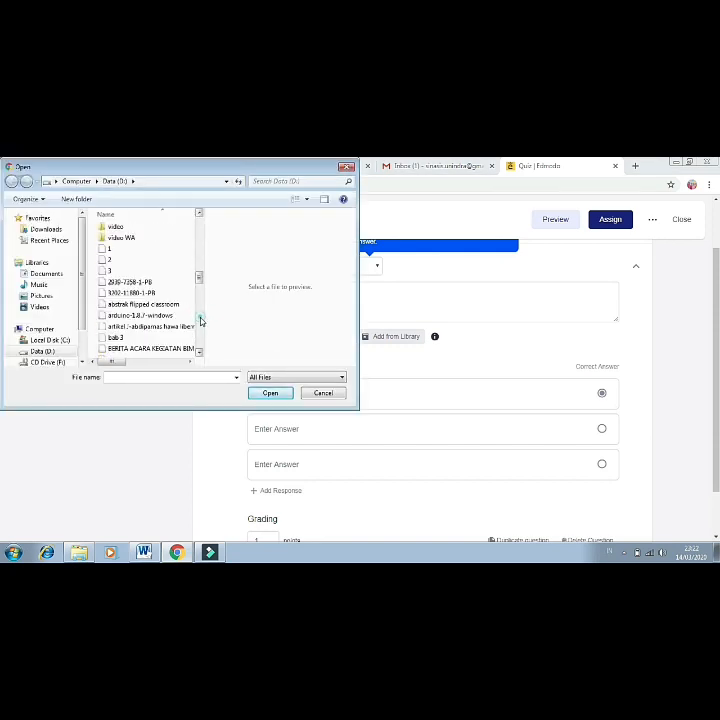
scroll(203, 343, down, 3)
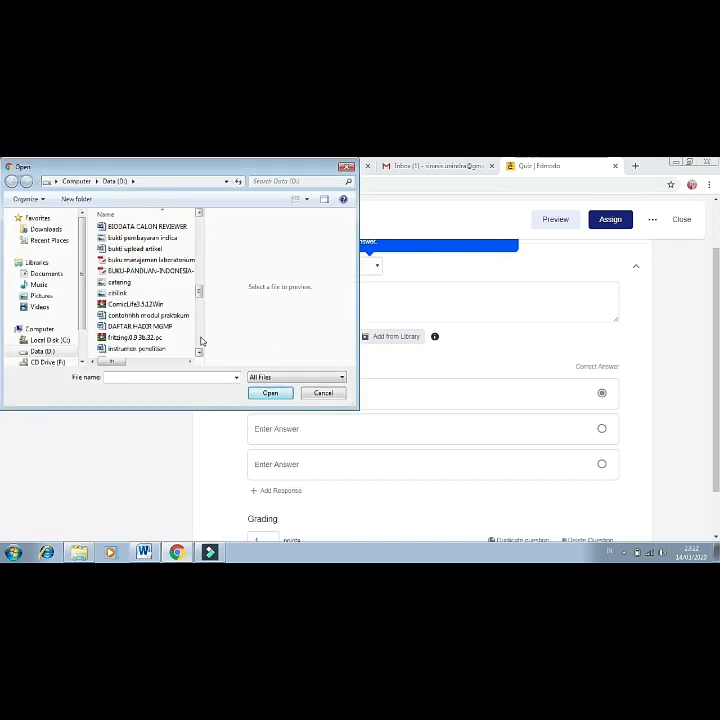
scroll(201, 340, down, 4)
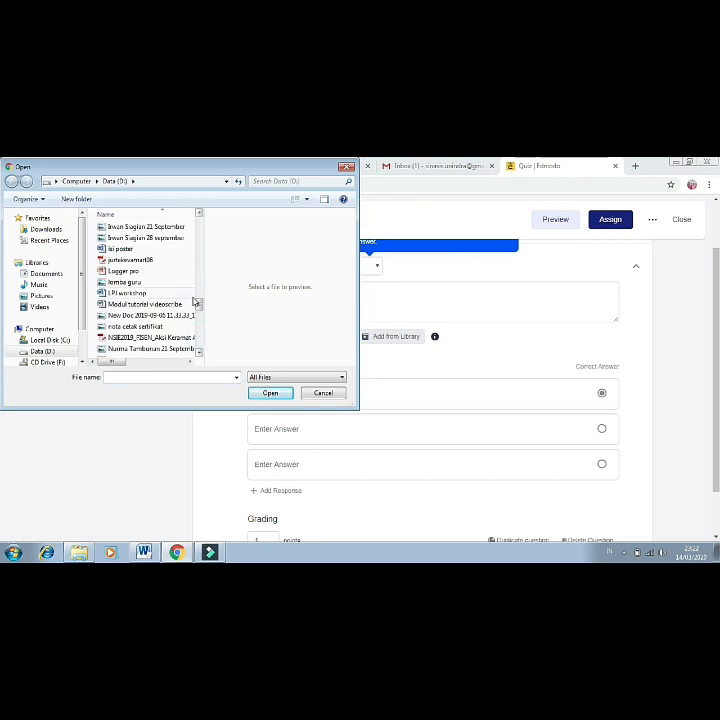
drag(200, 309, 200, 282)
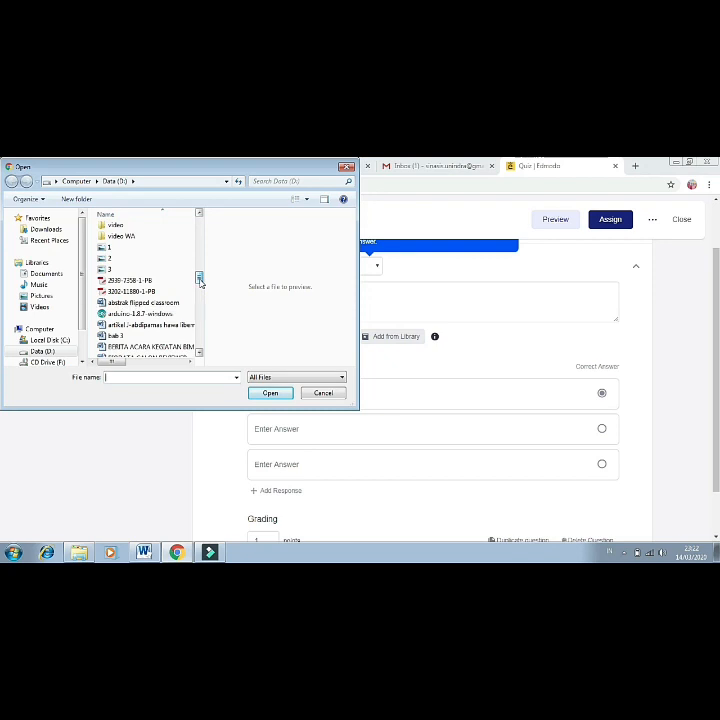
click(167, 270)
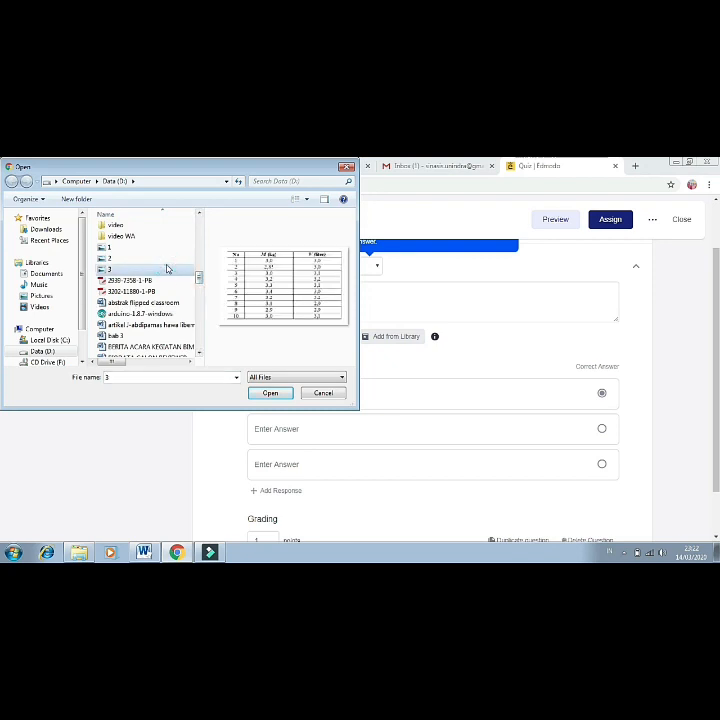
click(270, 392)
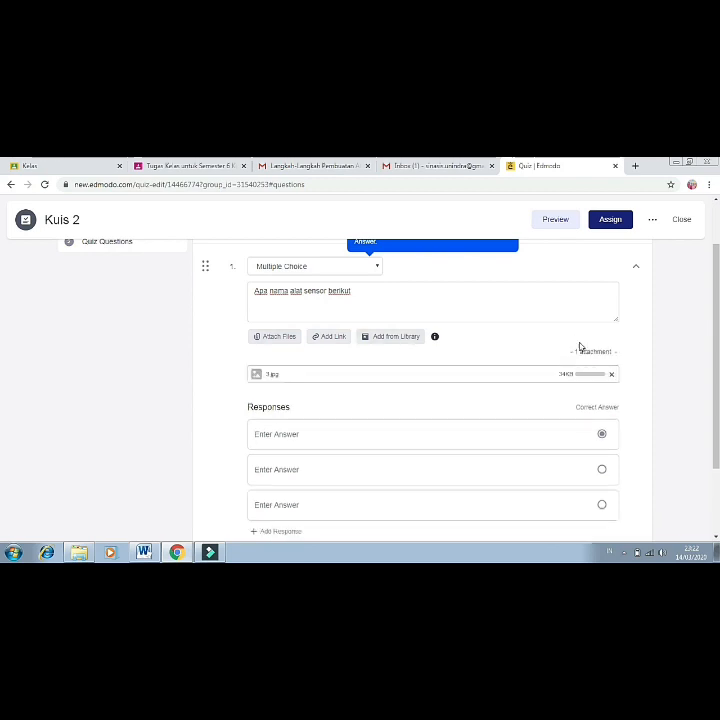
Enter the answer choices suhu, api and air for the first question.
scroll(2, 350, down, 3)
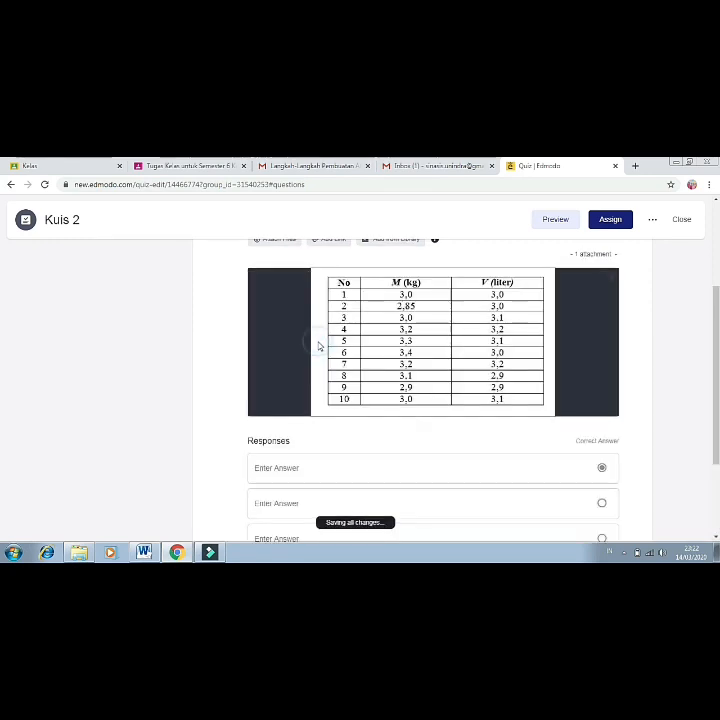
scroll(2, 347, down, 2)
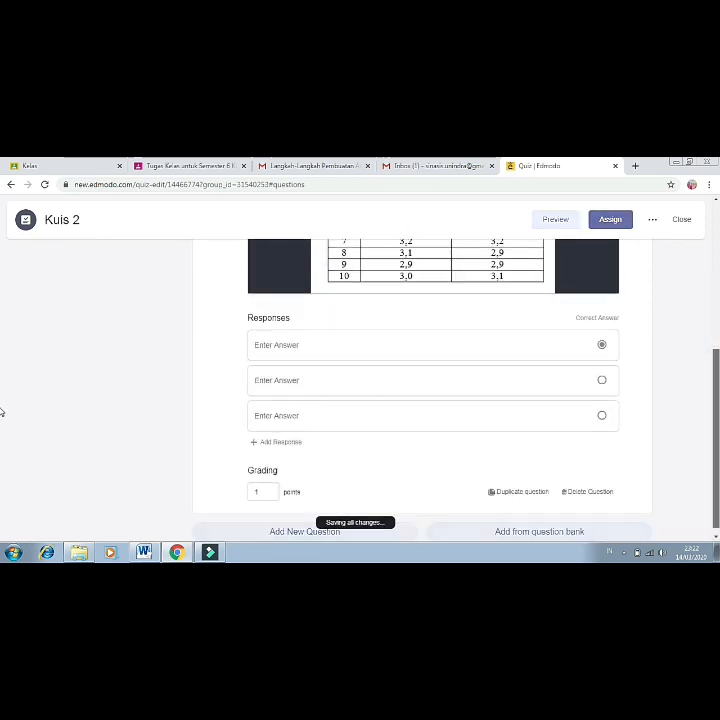
click(307, 346)
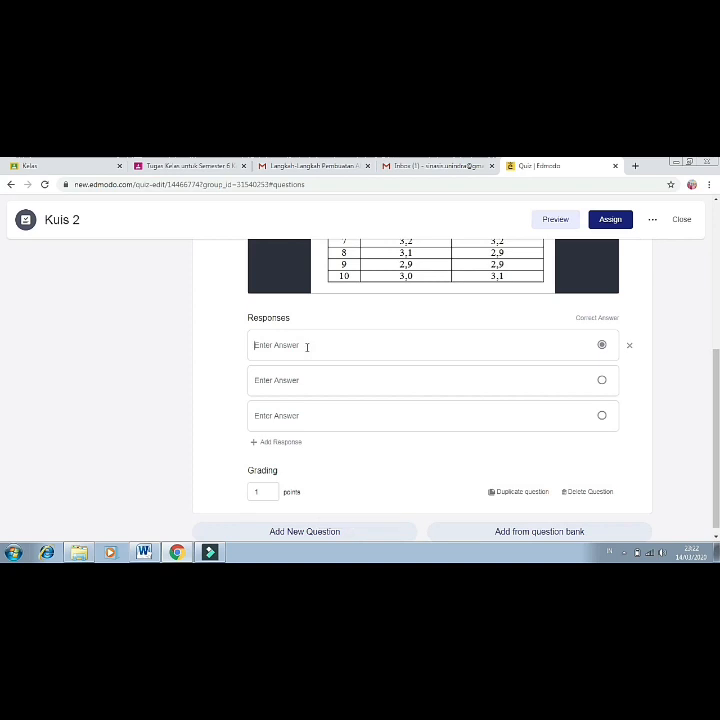
text(suhu)
click(300, 381)
text(ap)
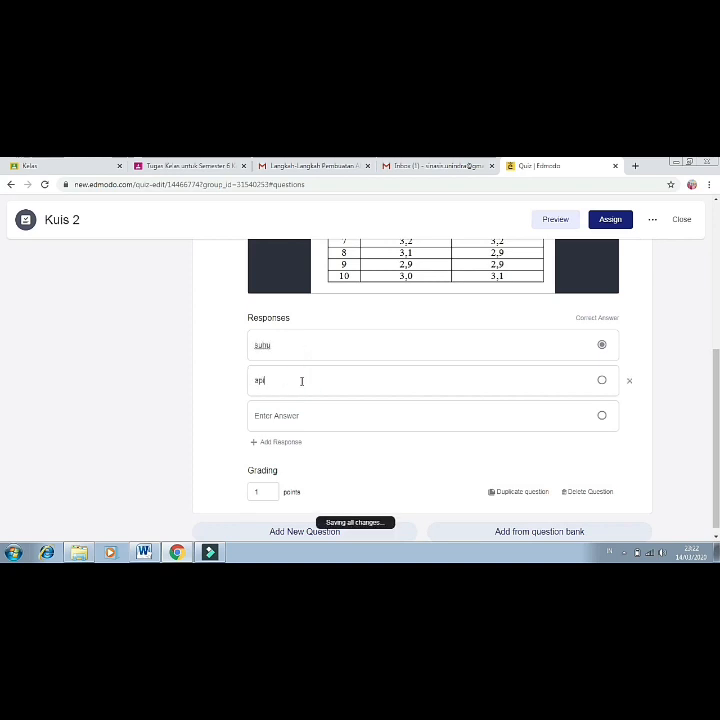
text(i)
click(304, 415)
text(air)
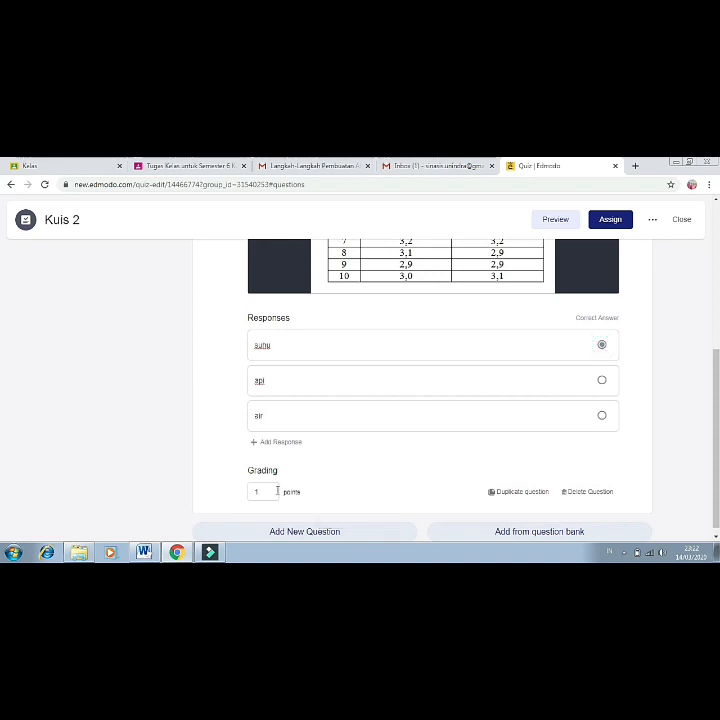
Set the first question's grading value to 10 points.
click(267, 491)
text(0)
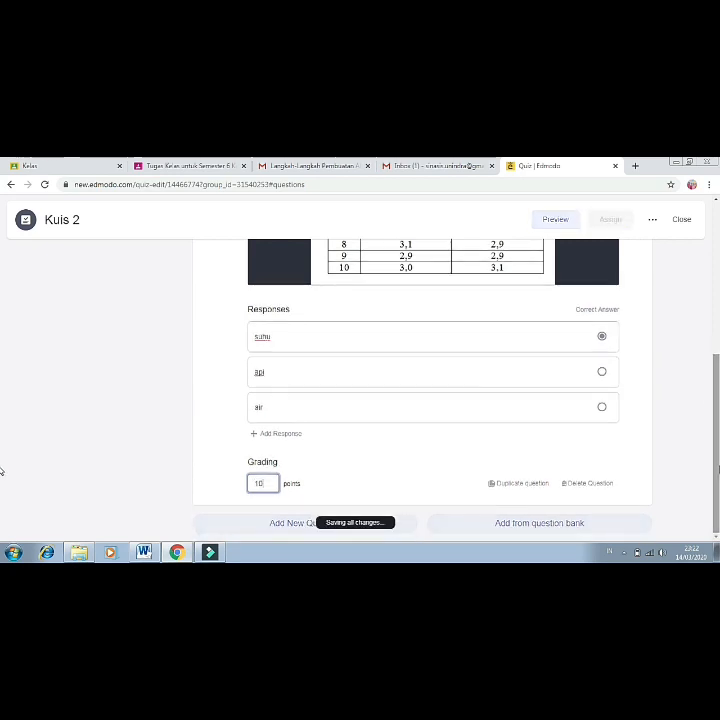
click(277, 530)
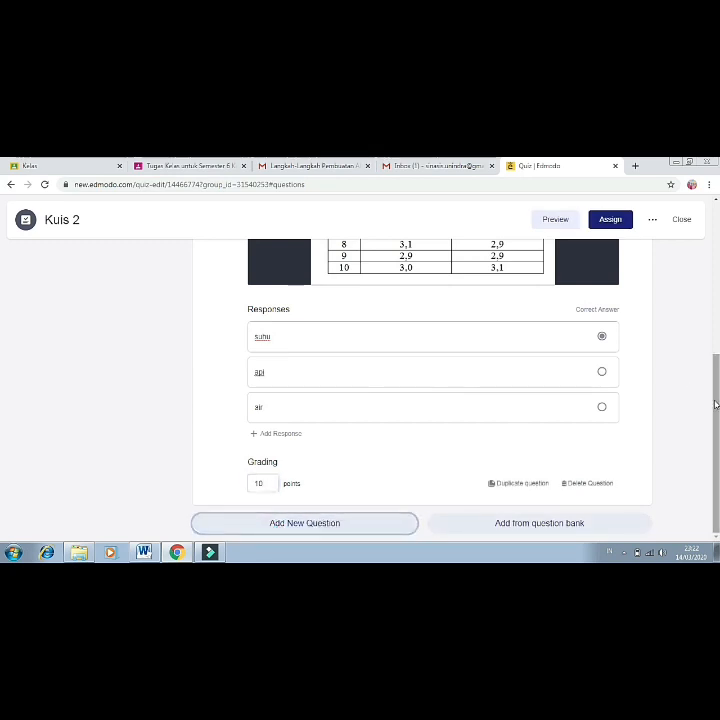
Add a second, Short Answer question reading 'Satuan suhu adalah'.
click(315, 528)
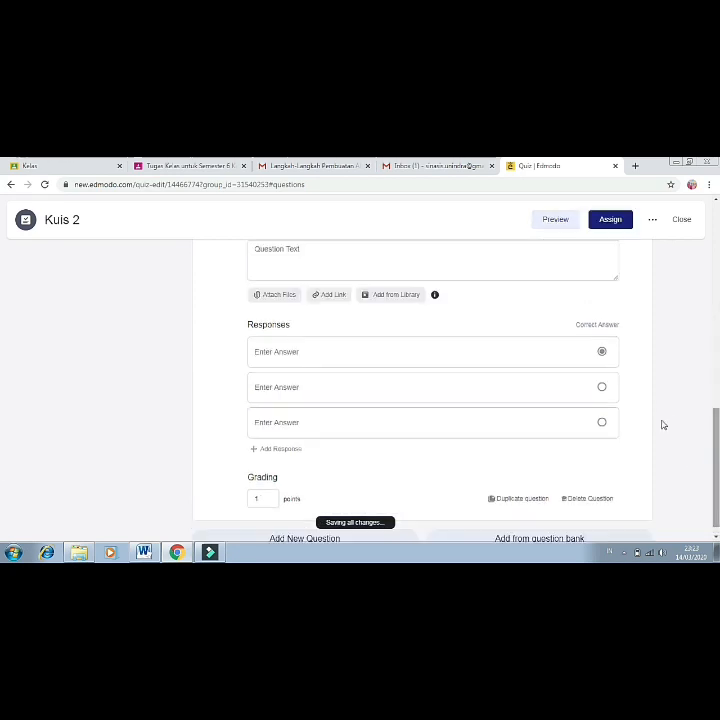
drag(717, 417, 717, 390)
click(410, 349)
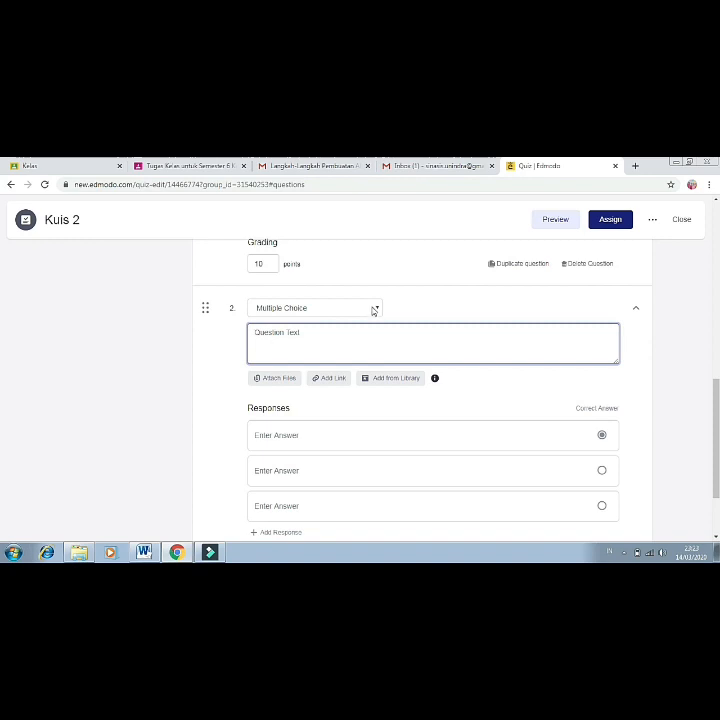
click(378, 310)
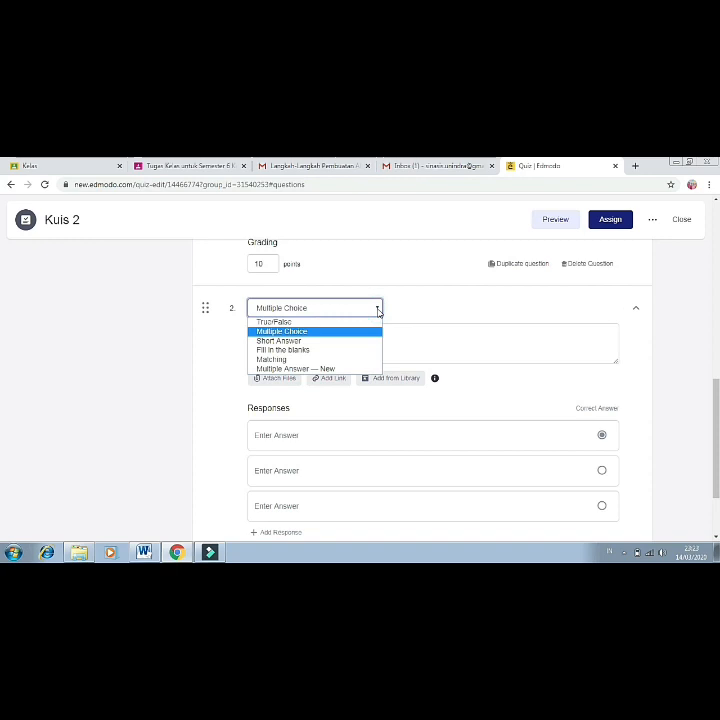
click(308, 341)
click(336, 388)
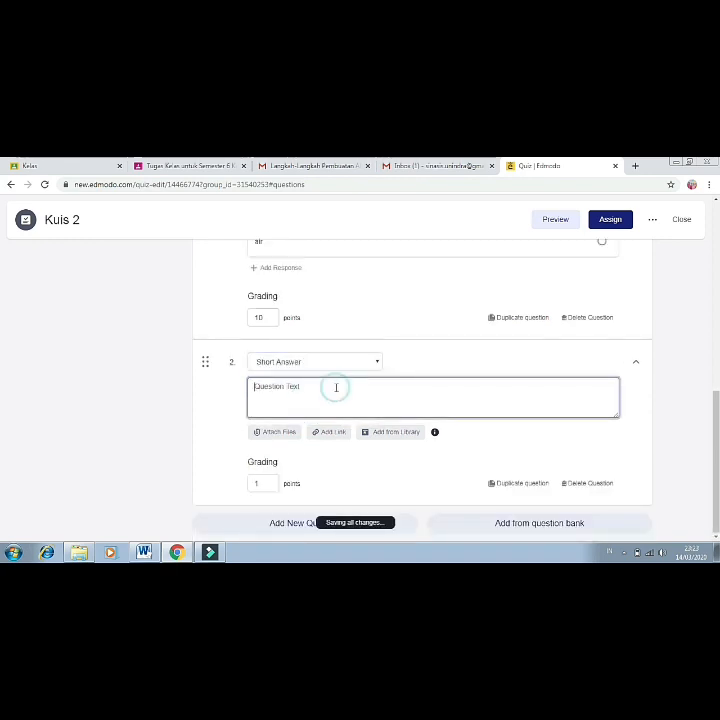
text(Satu)
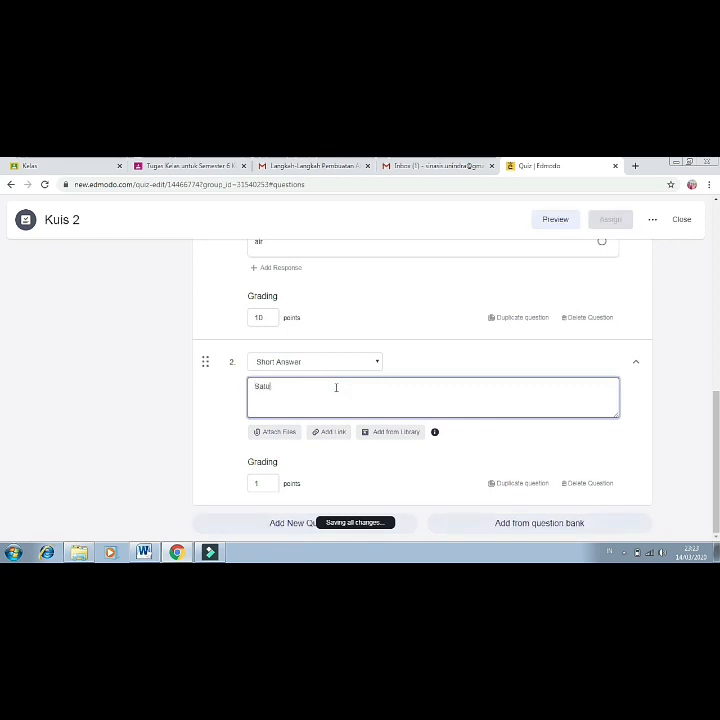
text(an suhu adalah)
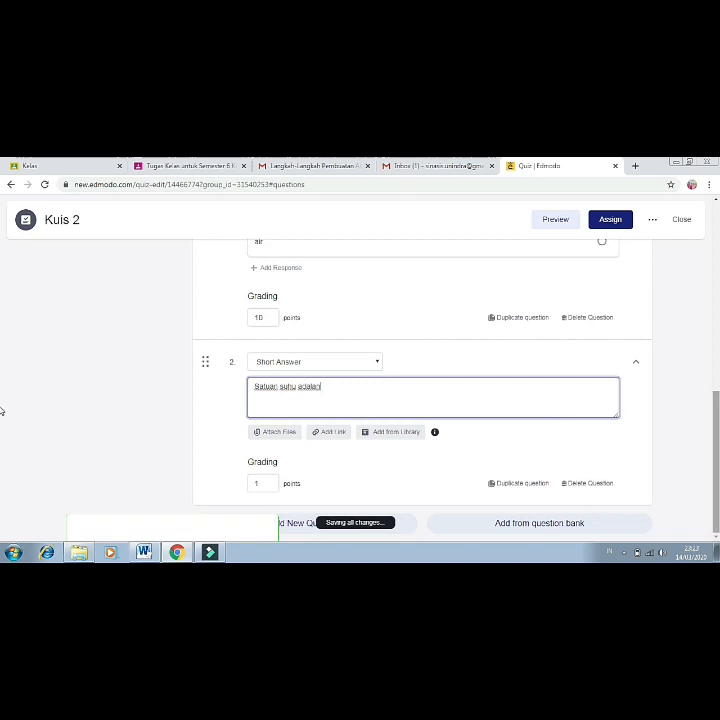
Set question 2 to 10 points and return to the top of the quiz.
click(260, 482)
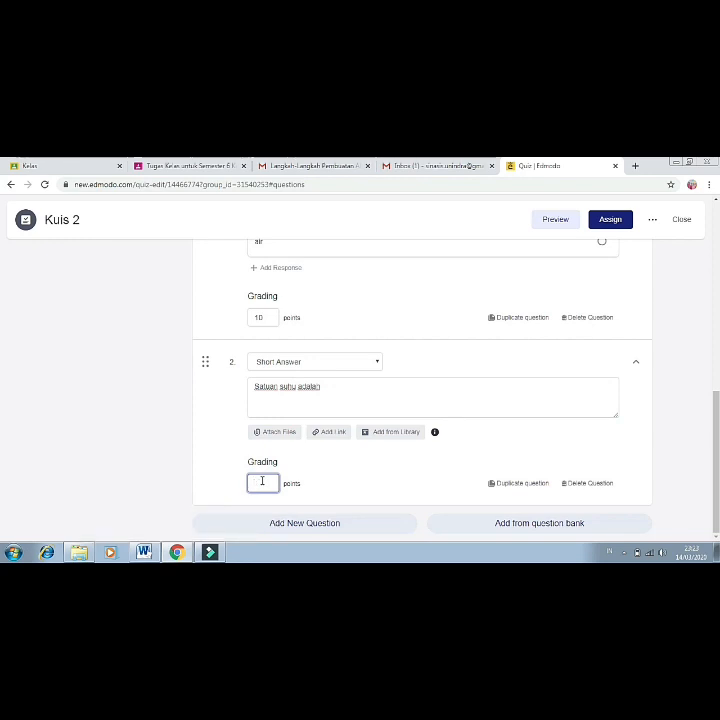
text(0)
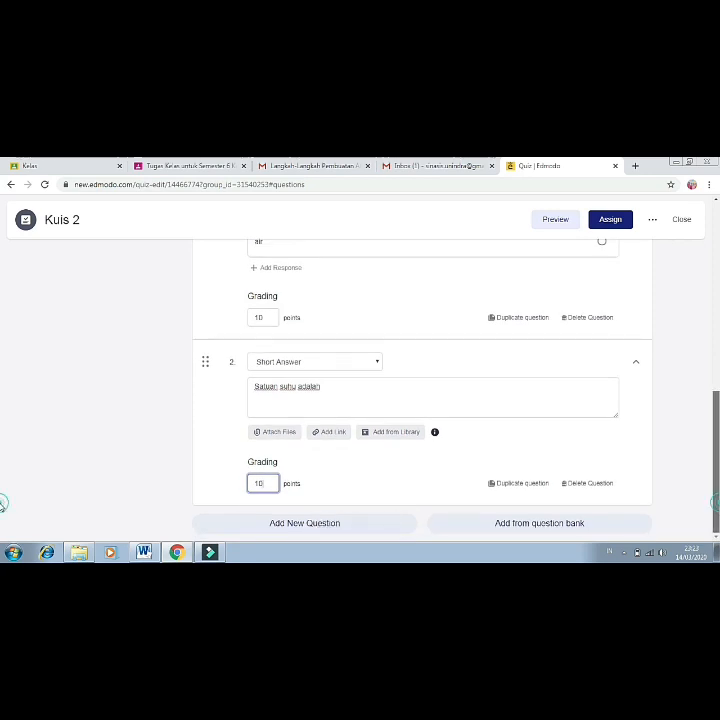
scroll(2, 470, up, 3)
drag(716, 433, 713, 267)
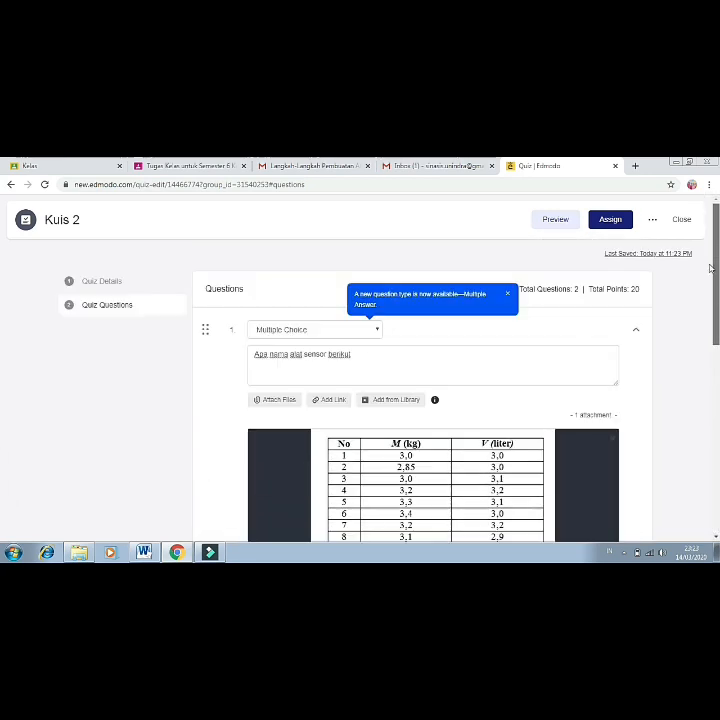
Assign Kuis 2 to the Teknologi Sensor class with a March 18, 2020 due date.
click(612, 220)
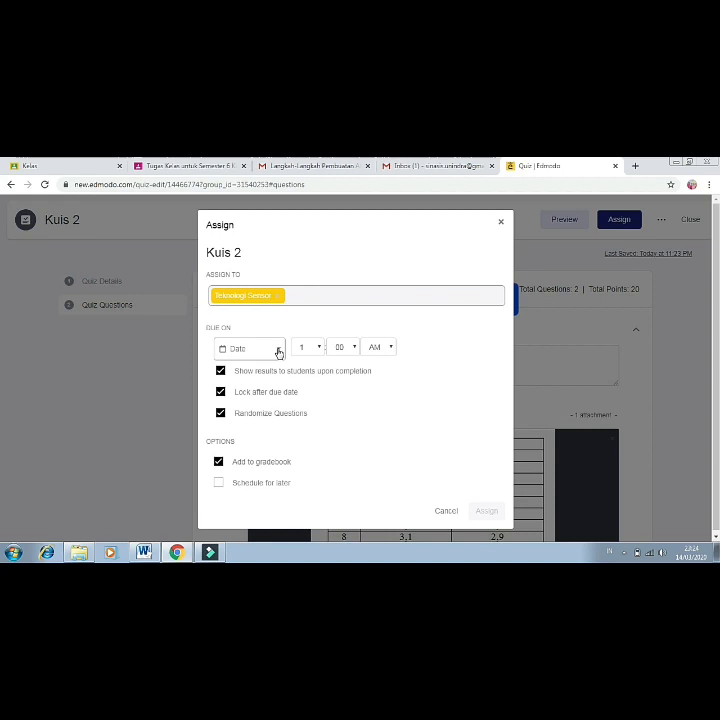
click(279, 350)
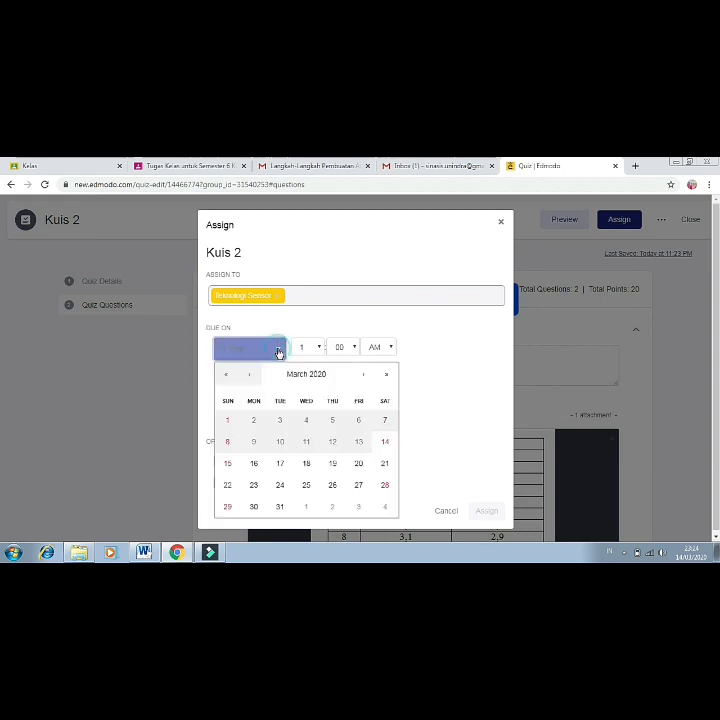
click(311, 464)
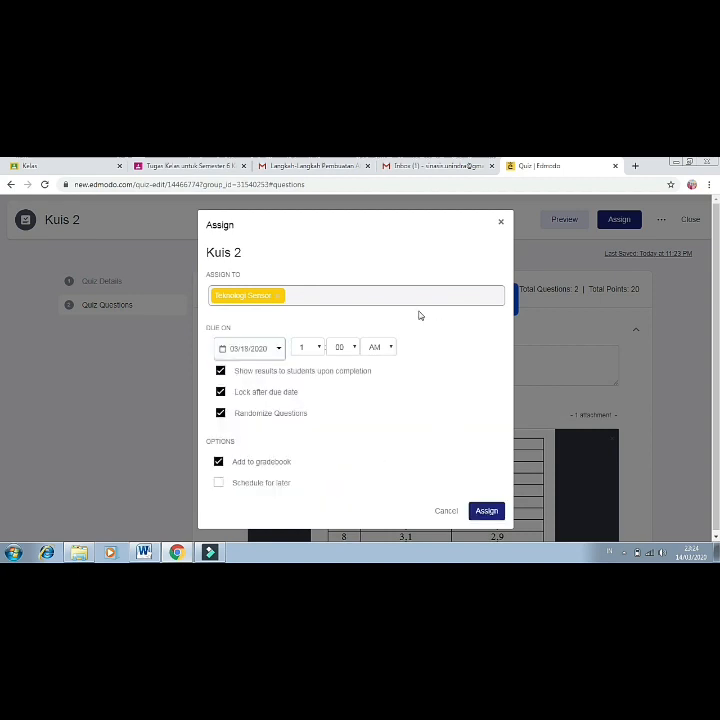
click(491, 513)
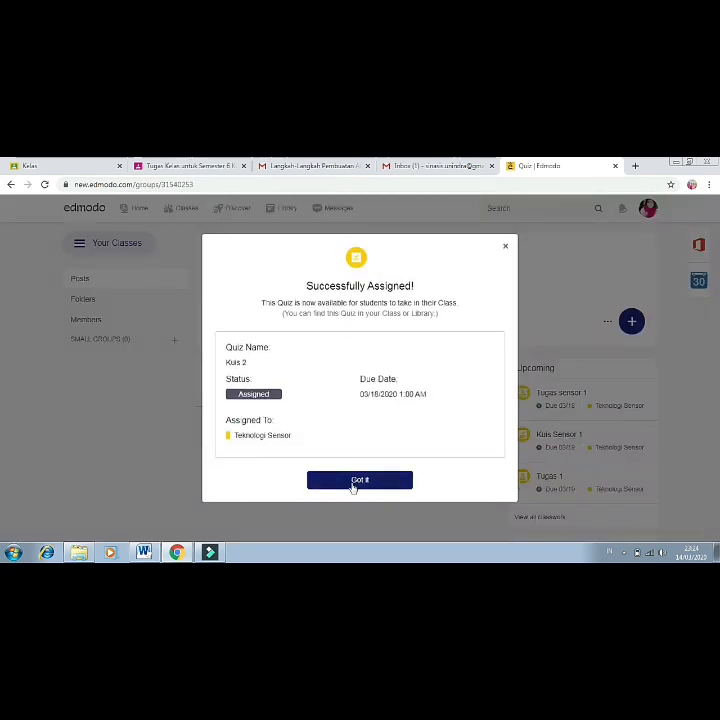
Dismiss the Successfully Assigned confirmation and return to the top of the Teknologi Sensor feed.
click(376, 486)
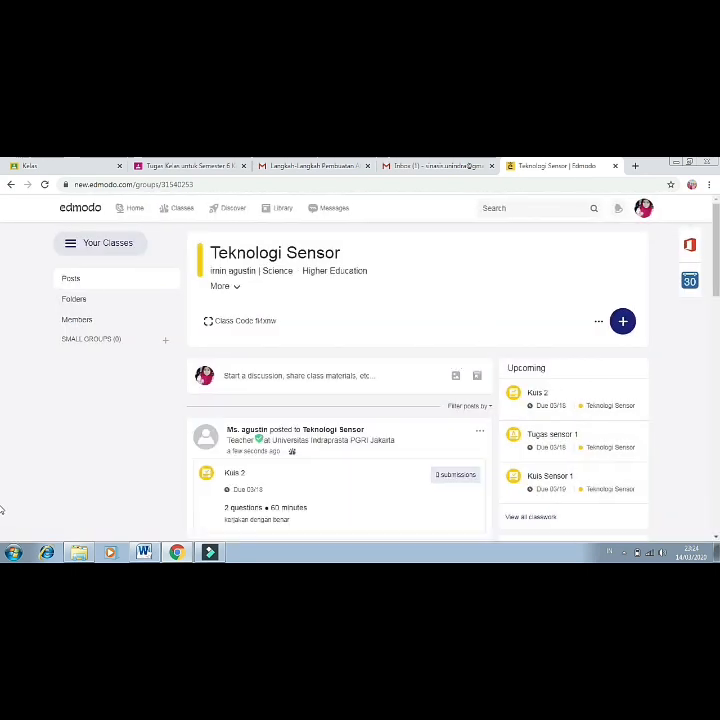
click(716, 538)
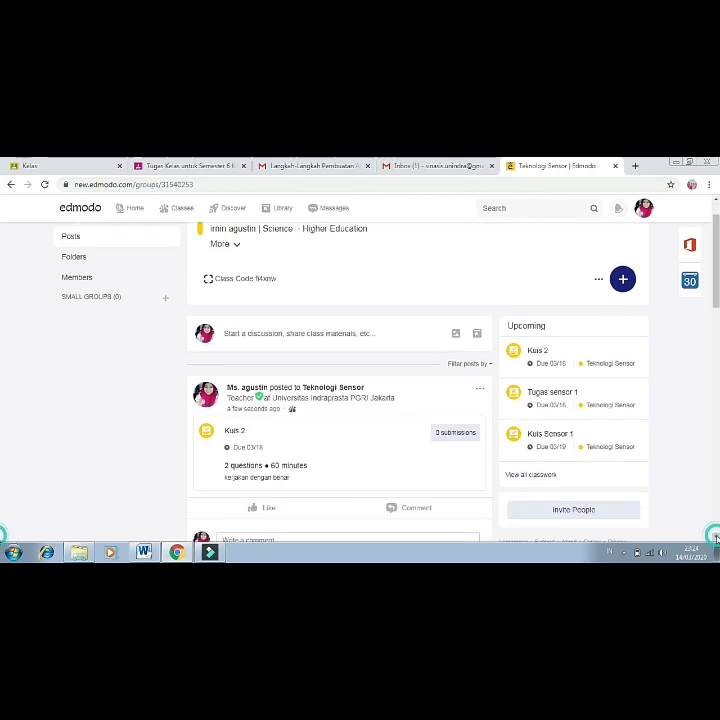
click(60, 484)
scroll(60, 484, up, 1)
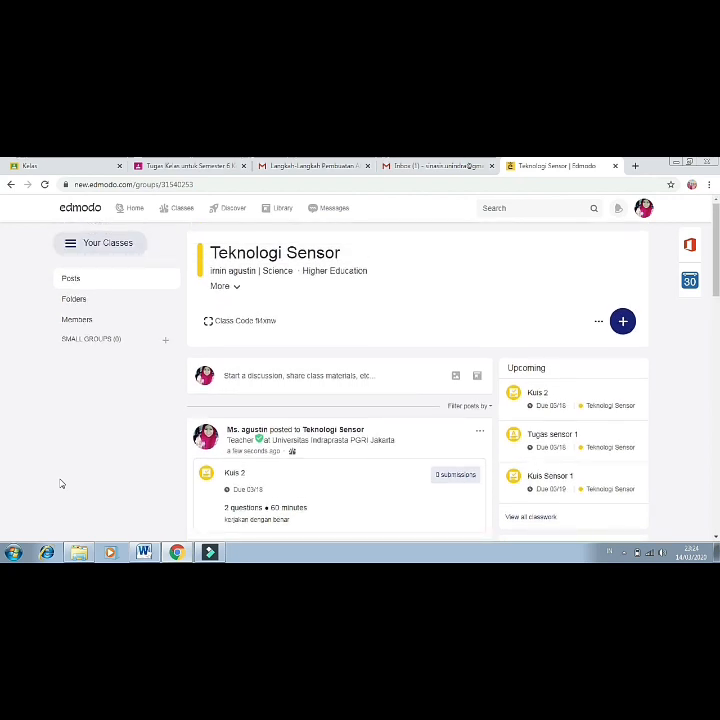
Post a discussion asking 'apa pendapat kalian mengenai sensor?' and which sensors students often encounter.
click(331, 376)
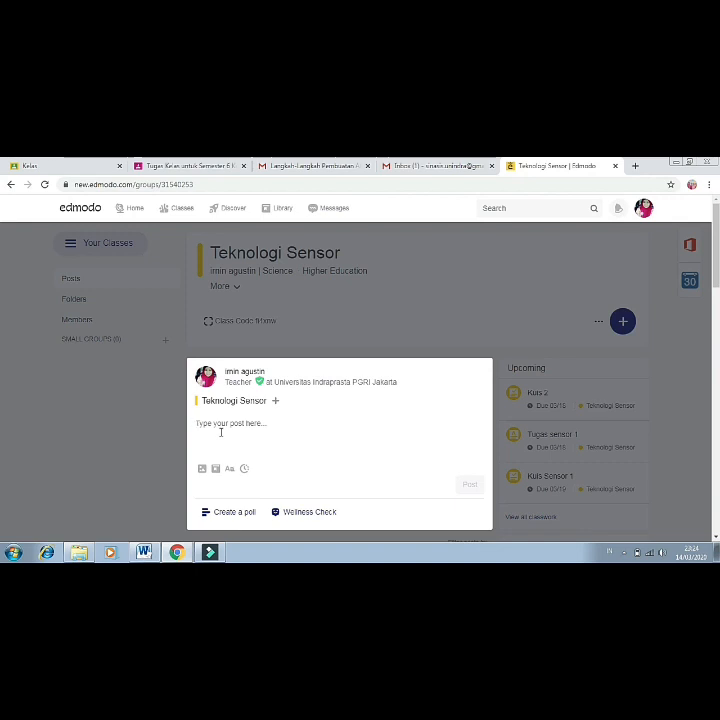
text(apa pendapat kalian)
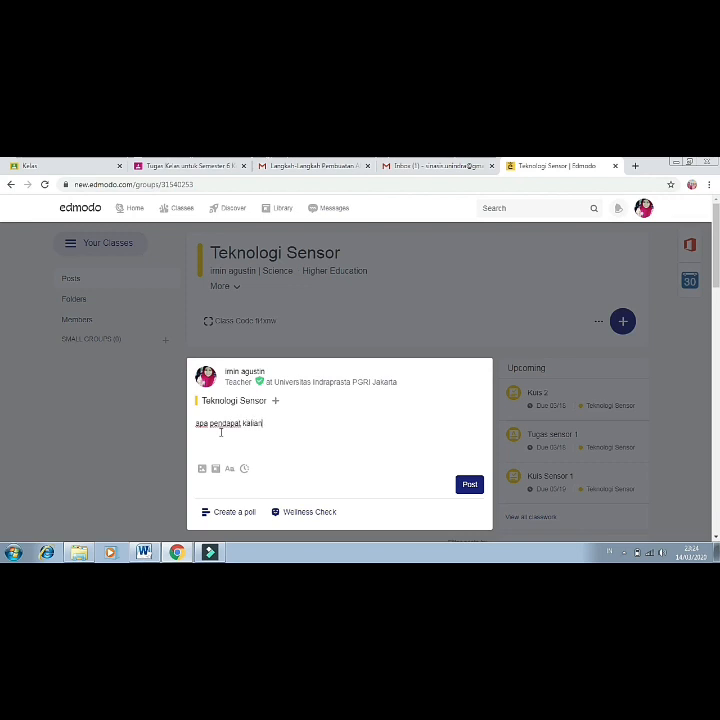
text( mengenai sensor? apaka)
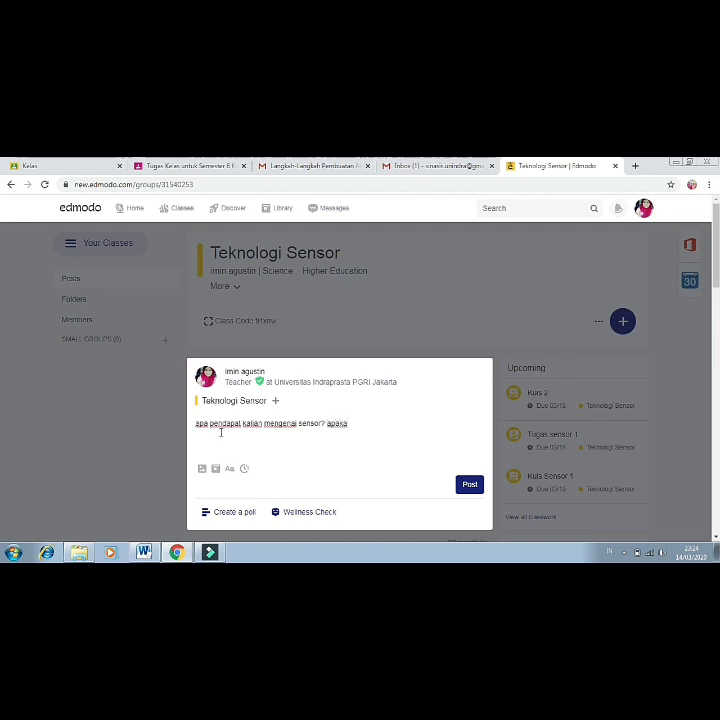
key(BackSpace)
key(BackSpace)
key(BackSpace)
text(yang s)
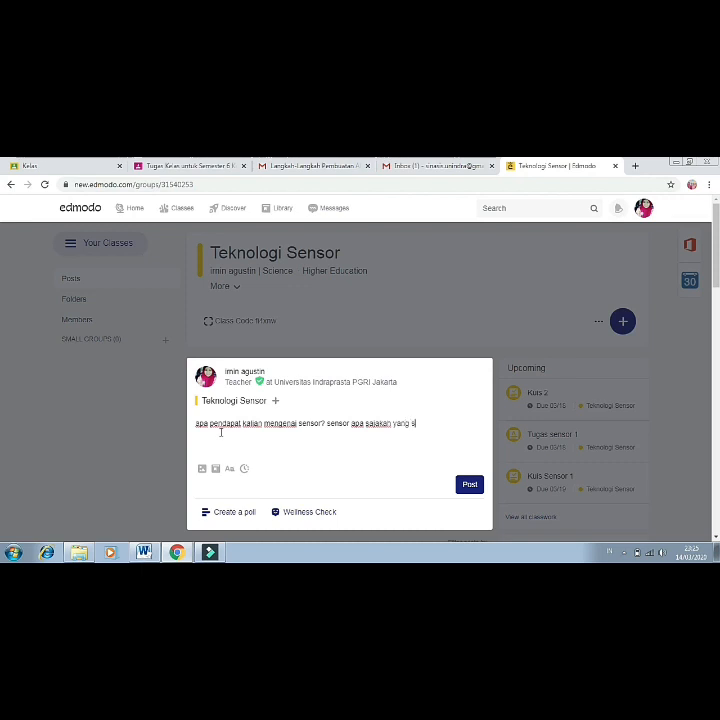
text(ering anda temui)
click(466, 485)
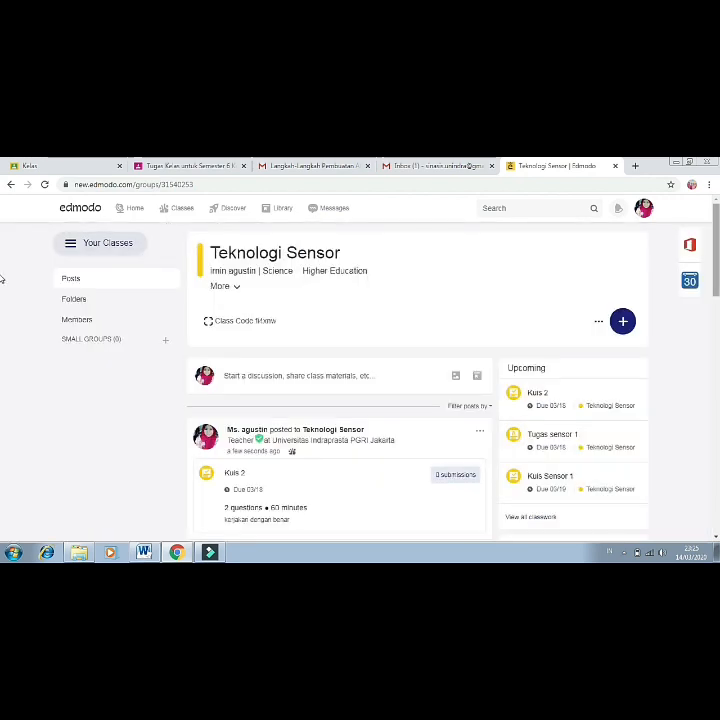
scroll(2, 280, down, 2)
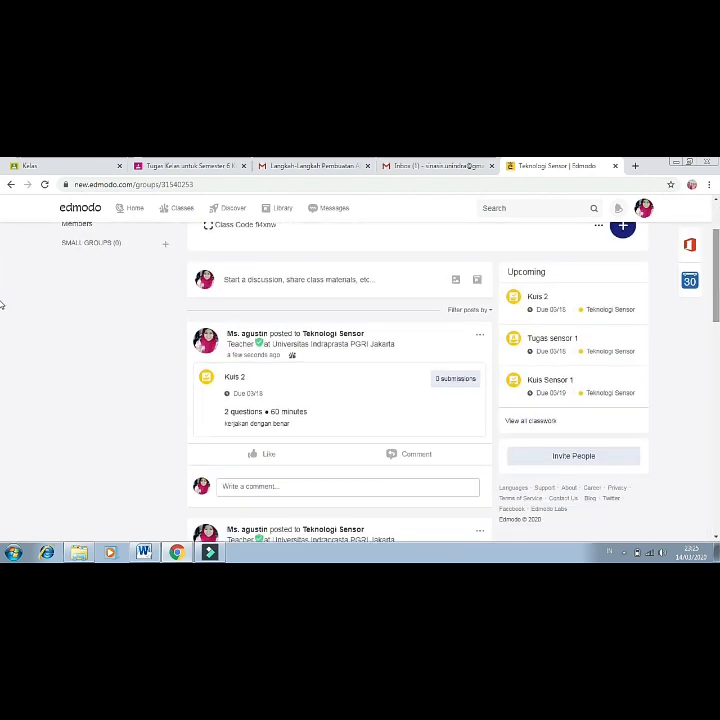
scroll(2, 290, up, 2)
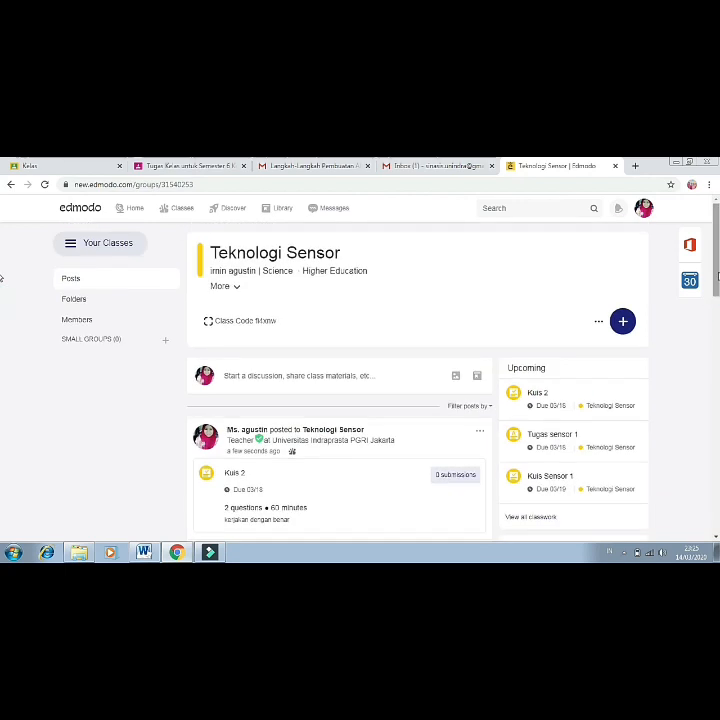
scroll(2, 310, down, 4)
scroll(2, 350, down, 4)
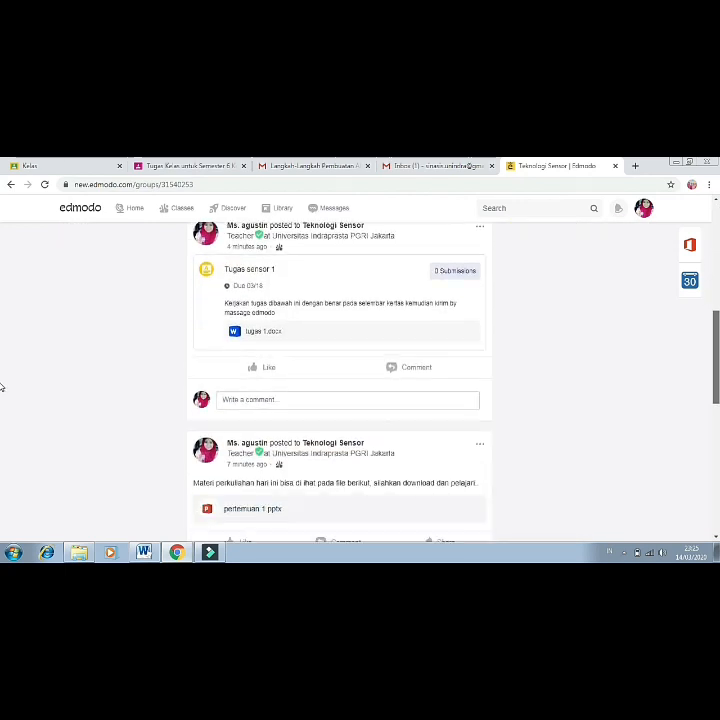
scroll(2, 300, up, 5)
scroll(2, 292, up, 2)
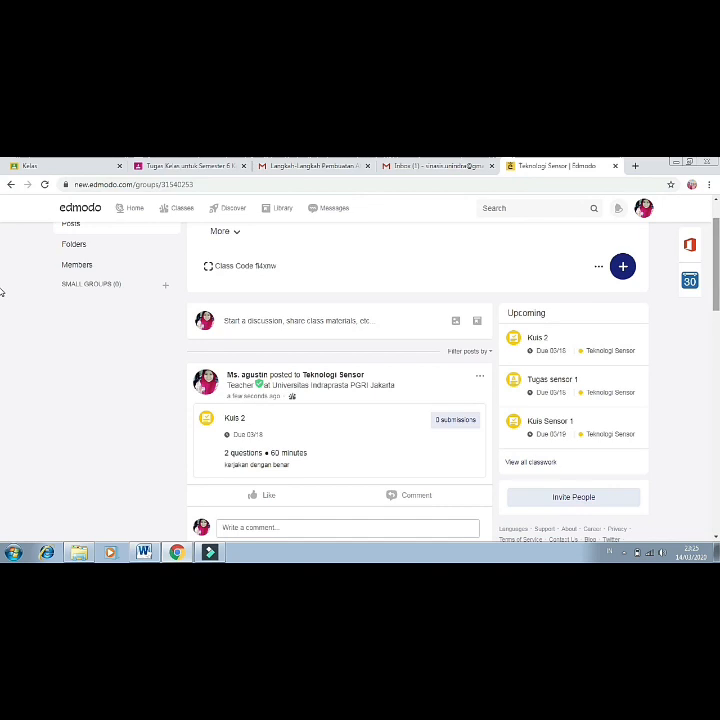
scroll(716, 216, up, 1)
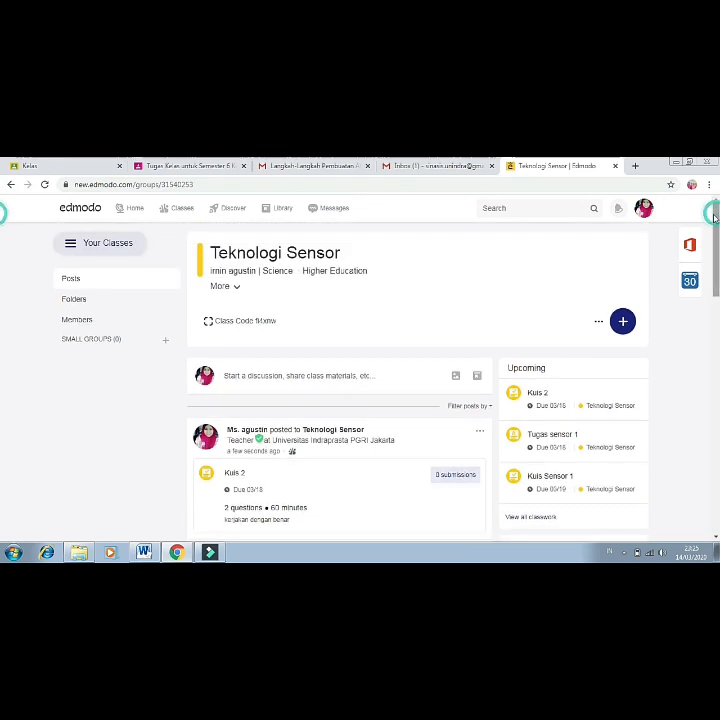
scroll(2, 370, down, 6)
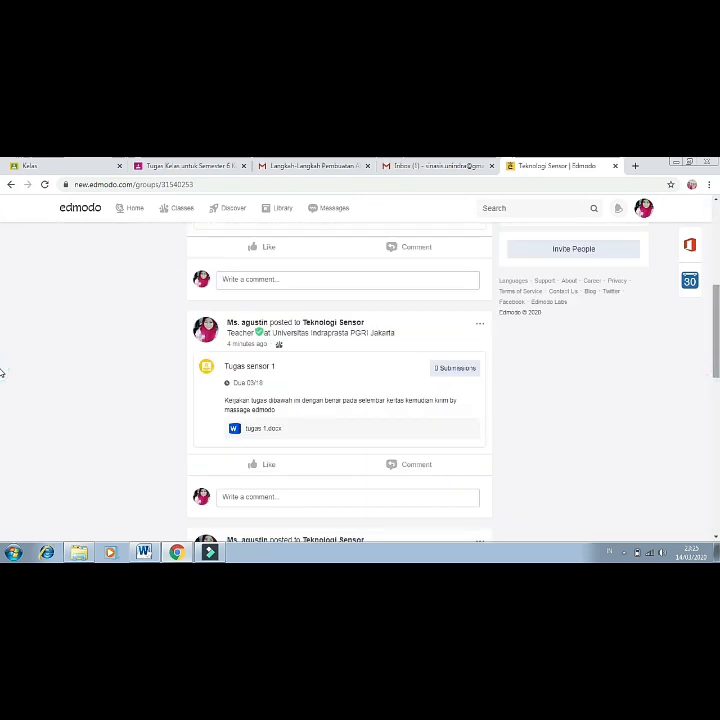
scroll(2, 360, down, 4)
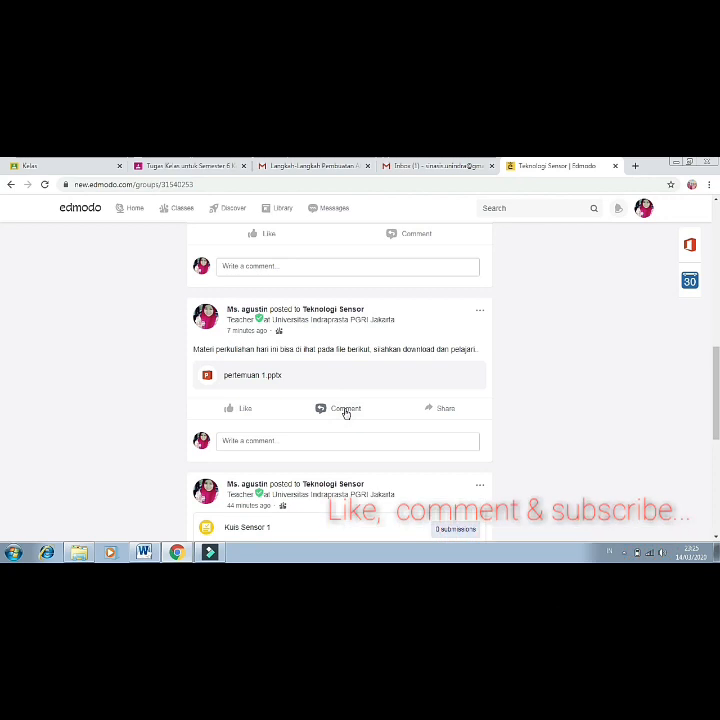
scroll(2, 368, up, 4)
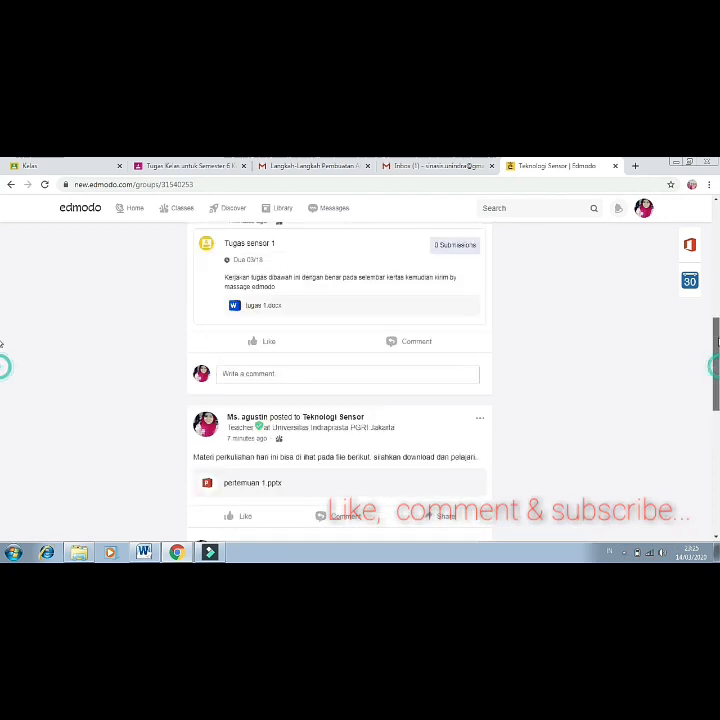
scroll(2, 260, up, 5)
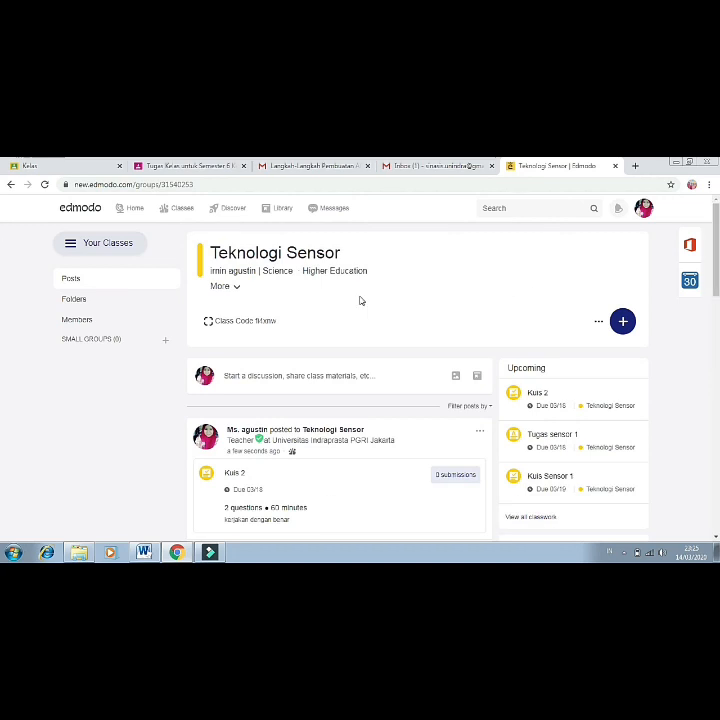
Check the class's empty Folders and the Members list, then go to the home feed.
click(82, 302)
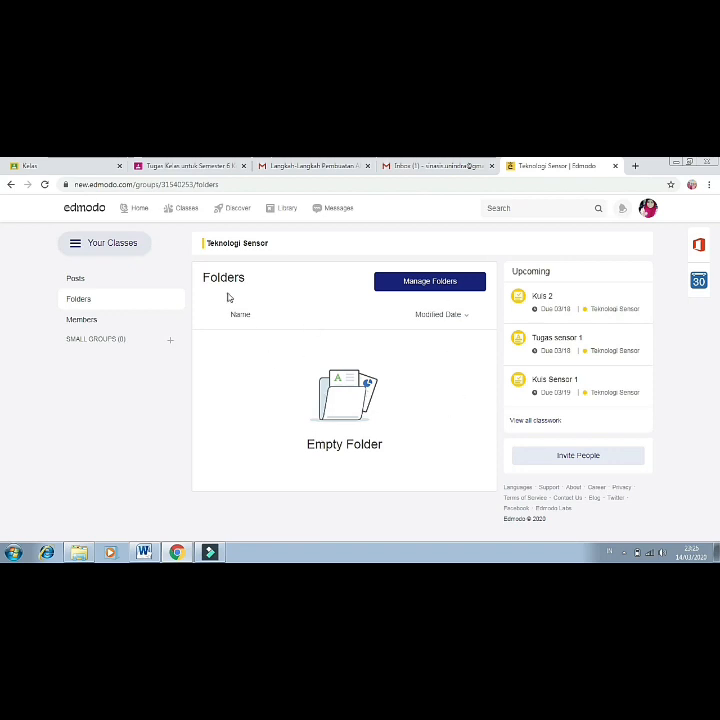
click(95, 322)
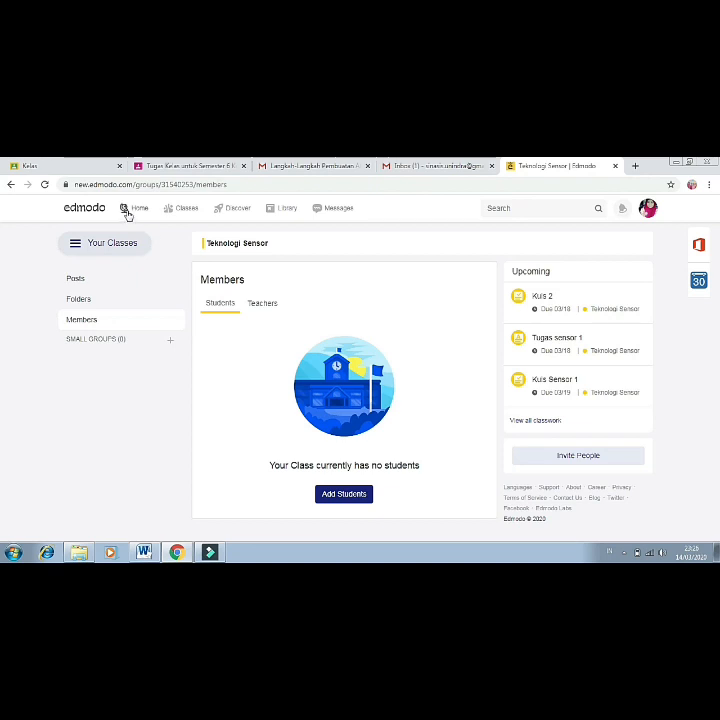
click(140, 213)
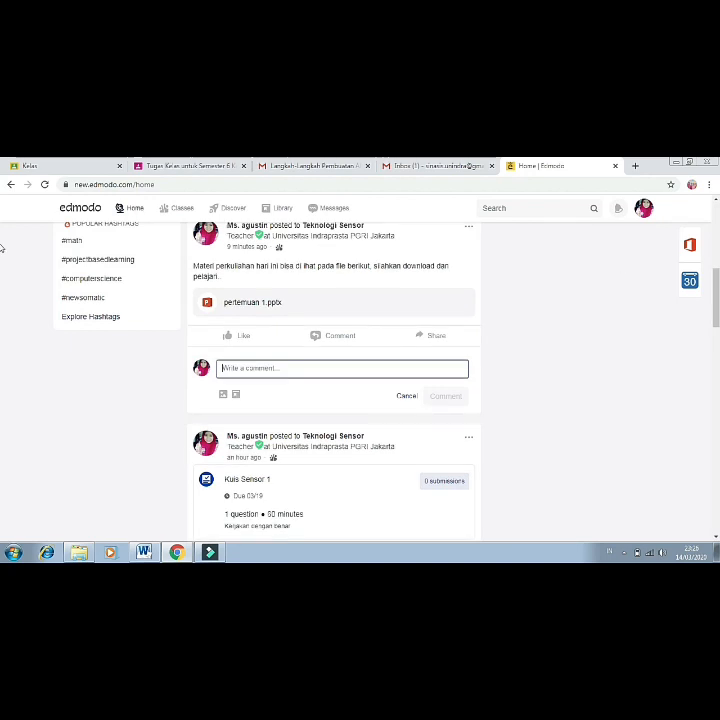
Look at My Classes, then open the Discover page of teaching collections and games.
click(717, 247)
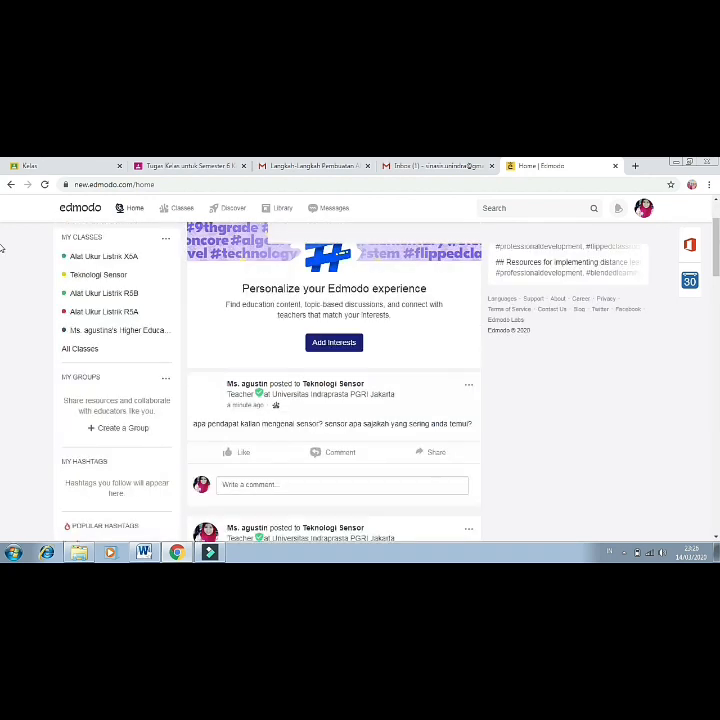
click(716, 213)
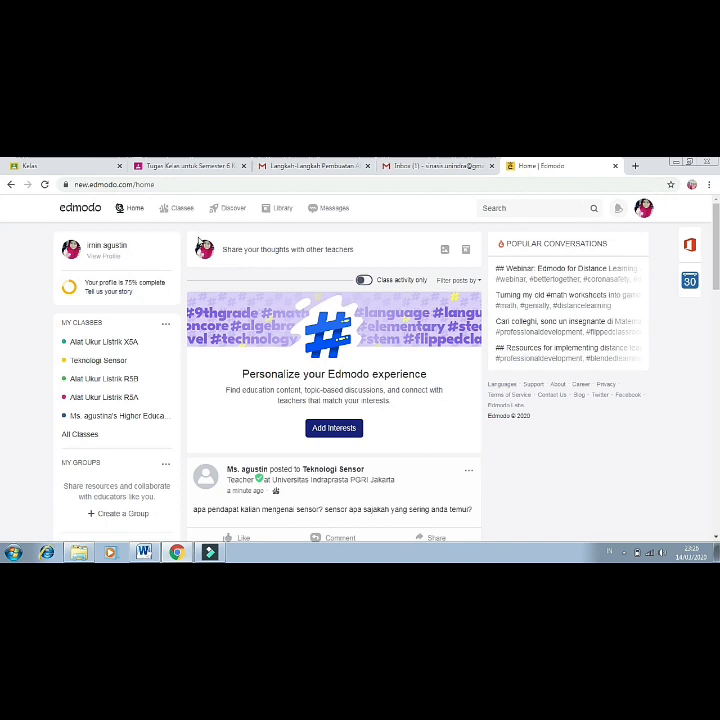
click(184, 209)
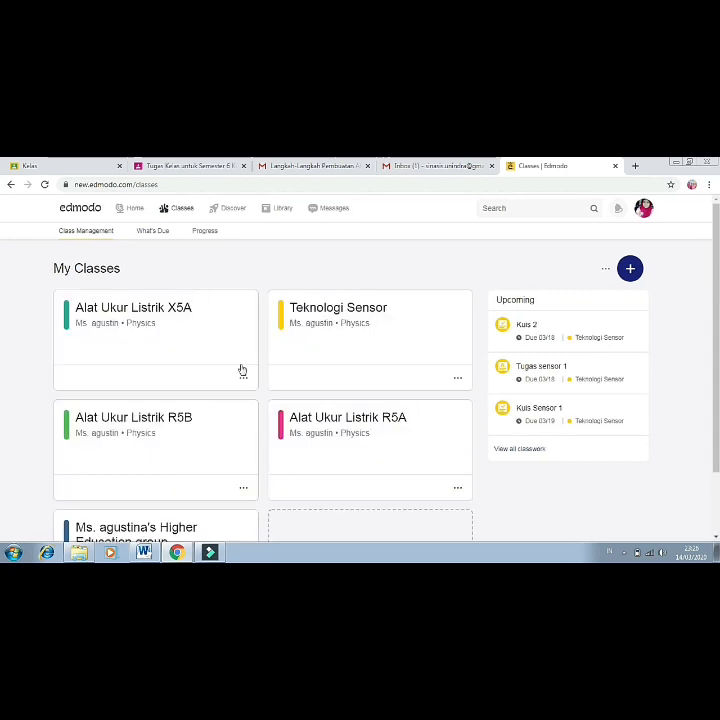
click(230, 210)
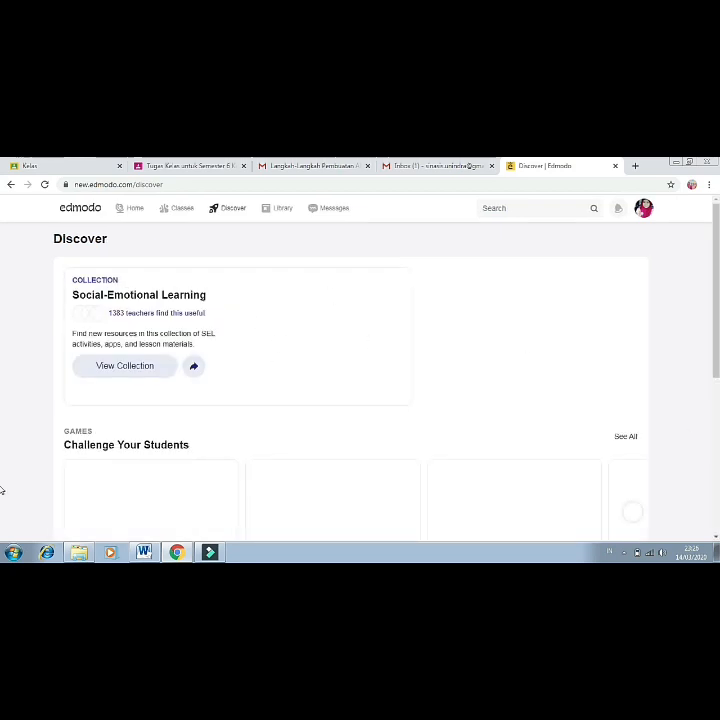
Scroll through Discover, then open the Library listing My Assignments, Public, Kuis 2 and Kuis Sensor 1.
scroll(2, 490, down, 5)
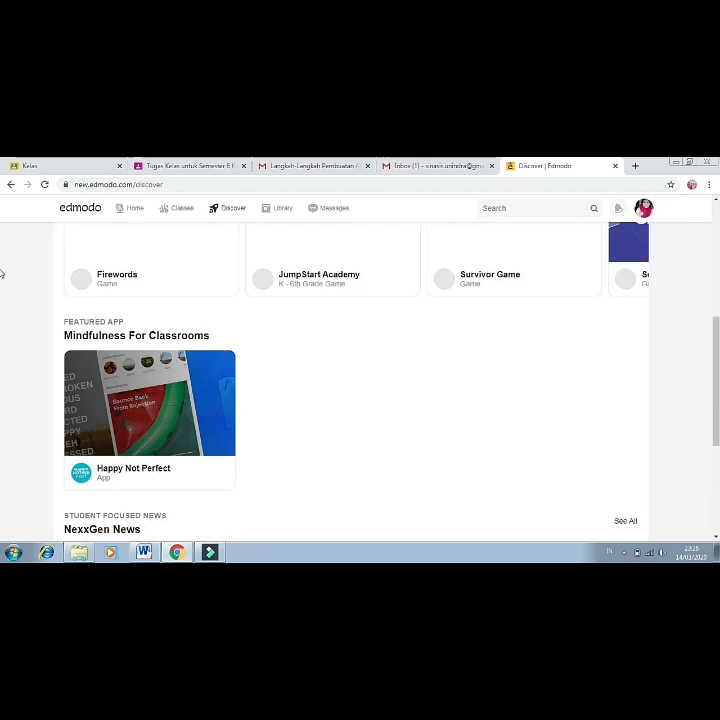
scroll(2, 273, up, 5)
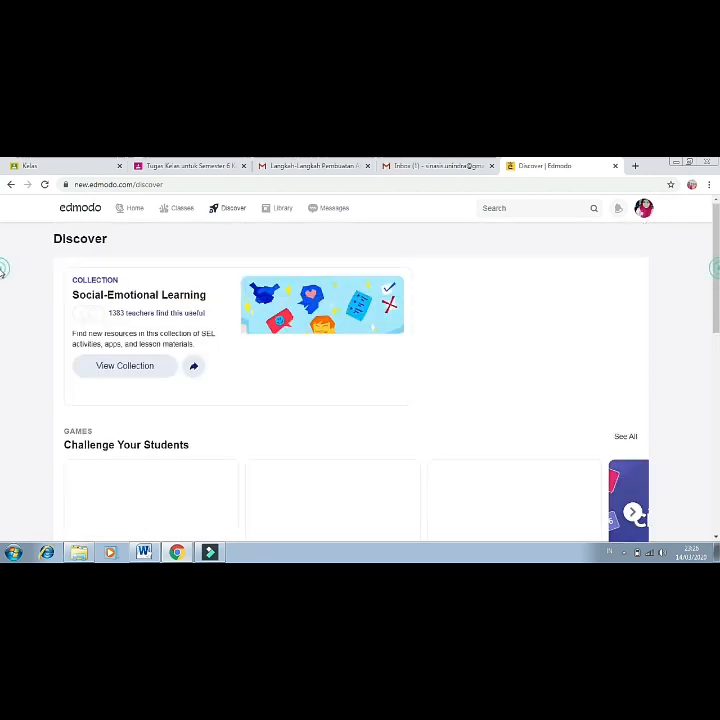
click(285, 210)
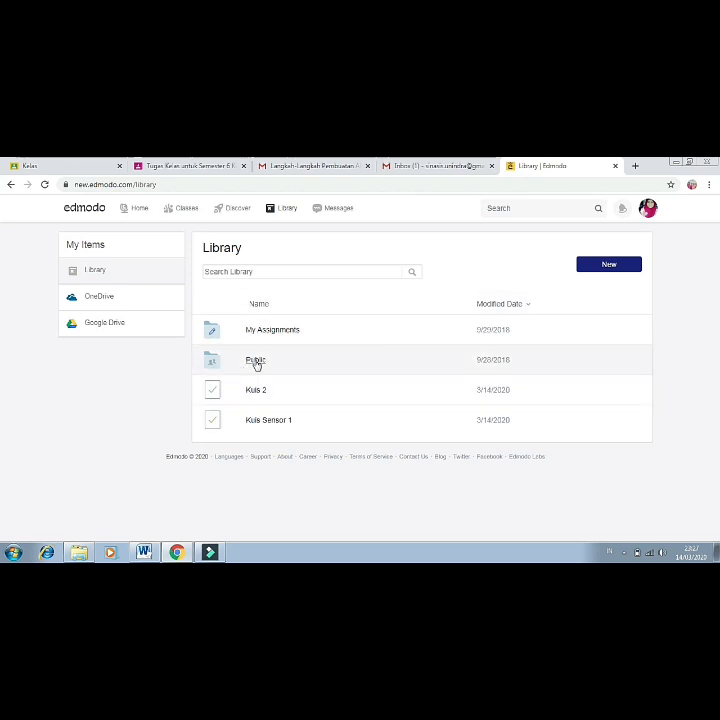
Browse the Library's Public and Quizzes folders sorted by Modified Date, then open Messages.
click(256, 363)
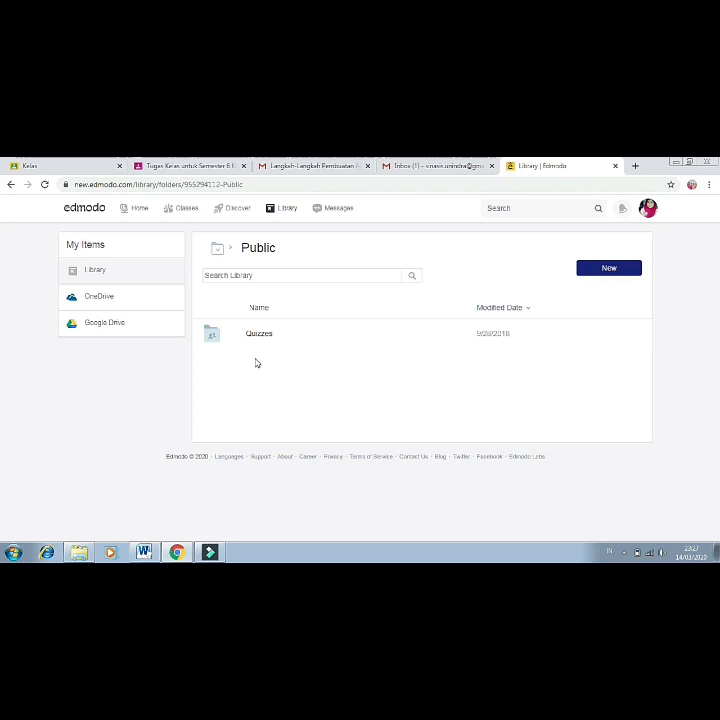
click(267, 337)
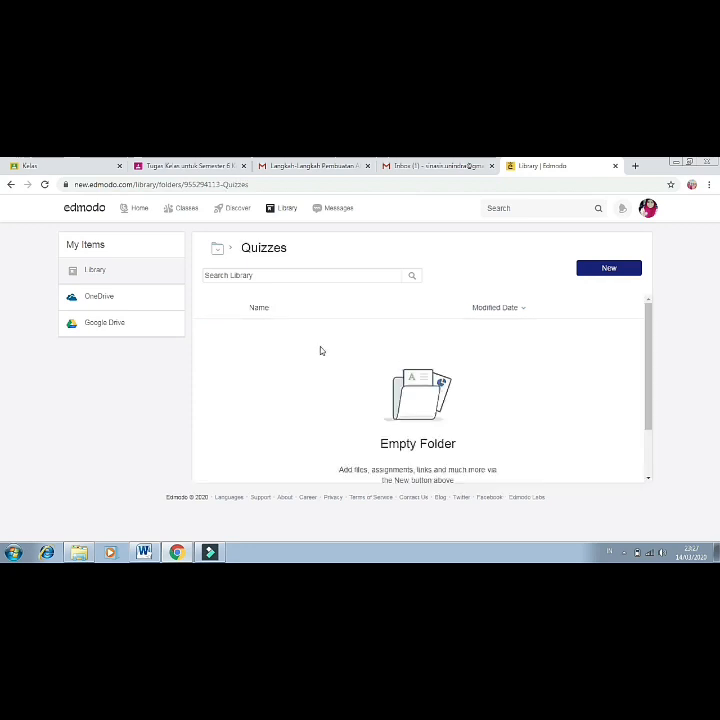
click(648, 443)
click(648, 304)
click(518, 309)
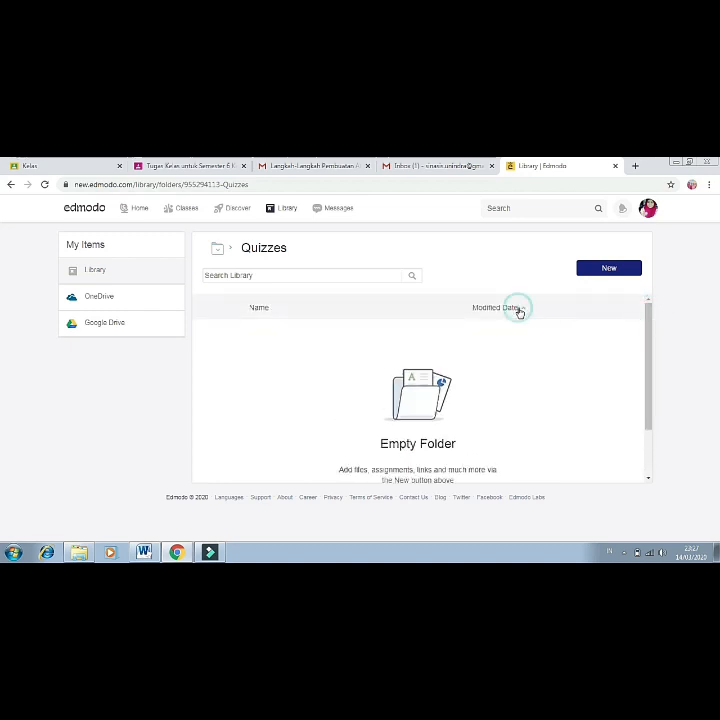
click(647, 471)
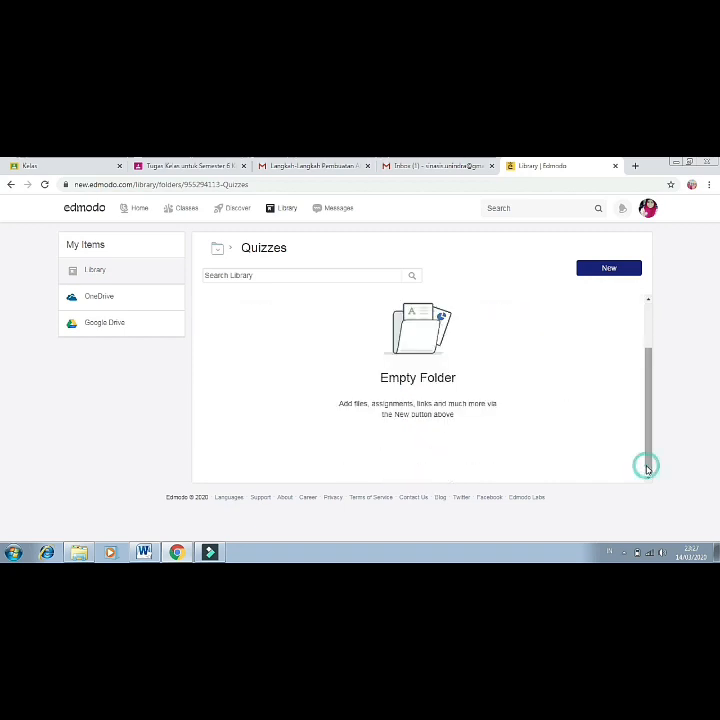
click(648, 304)
click(648, 304)
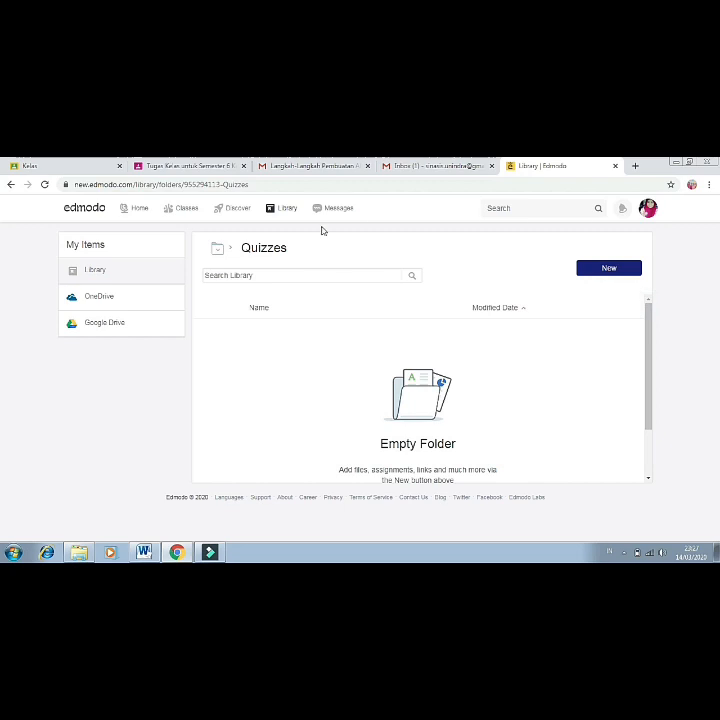
click(331, 212)
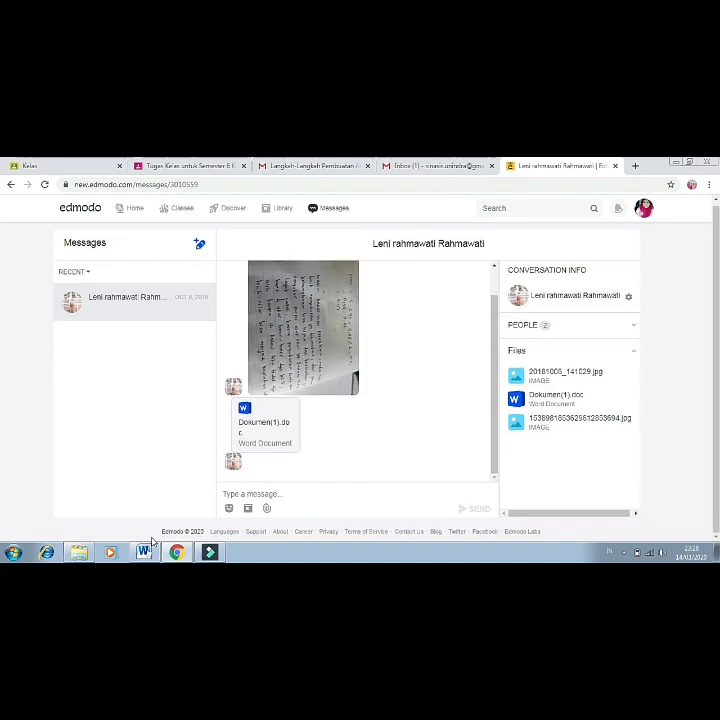
Return to the home feed and scroll through the Teknologi Sensor class posts.
click(132, 214)
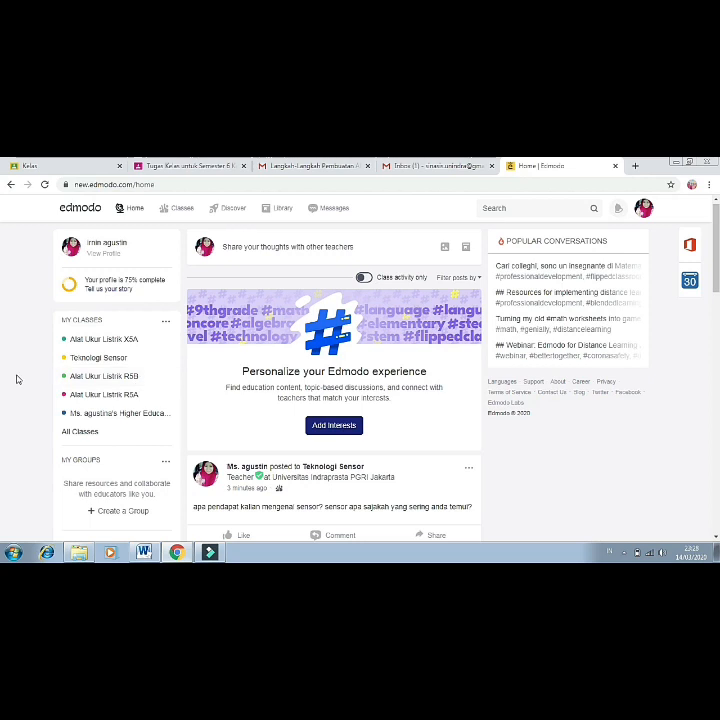
scroll(17, 379, down, 3)
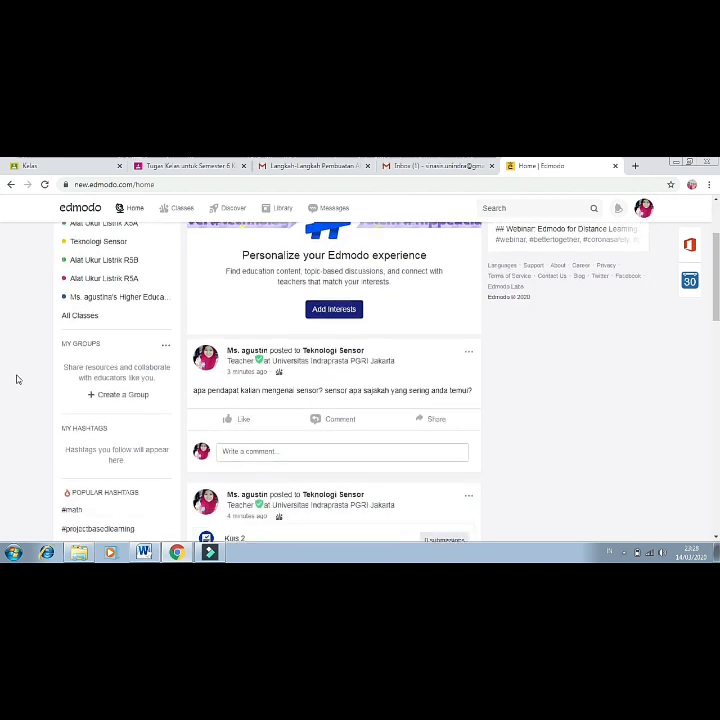
scroll(17, 379, down, 2)
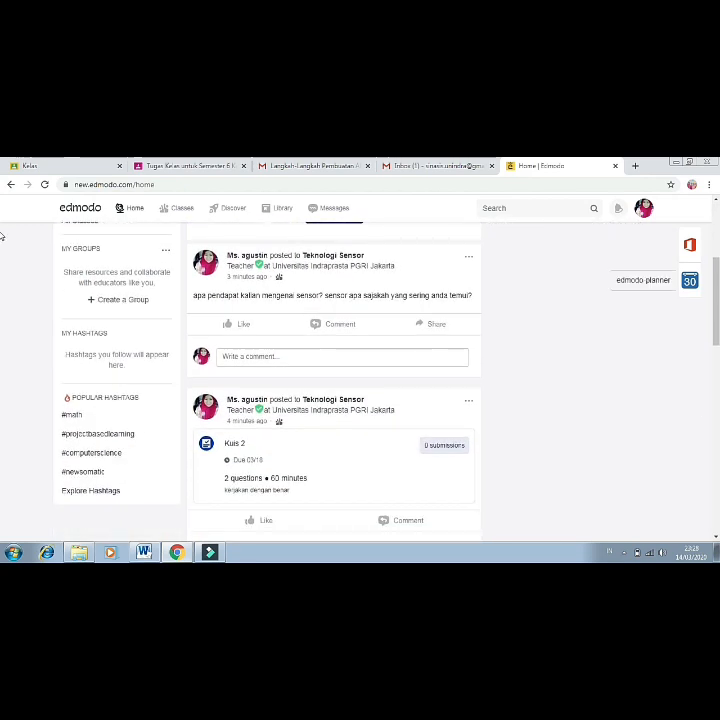
scroll(3, 233, up, 5)
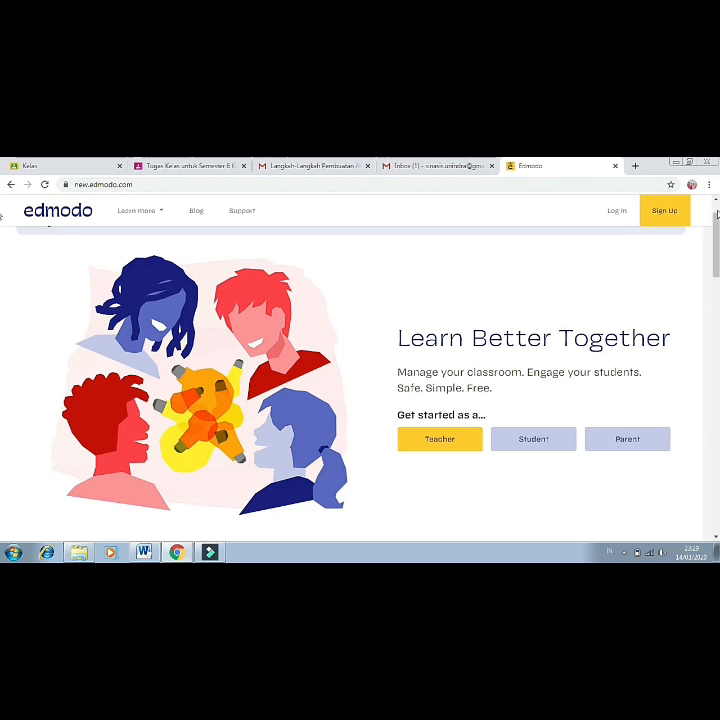
On the Learn Better Together page, choose Student to open the Edmodo for Students sign-up form.
drag(717, 210, 717, 201)
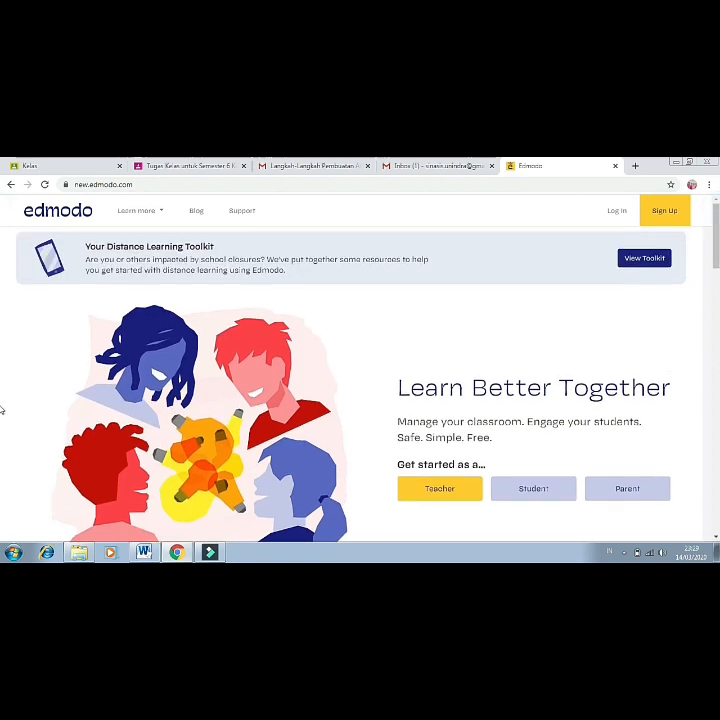
scroll(2, 410, down, 5)
scroll(2, 241, up, 5)
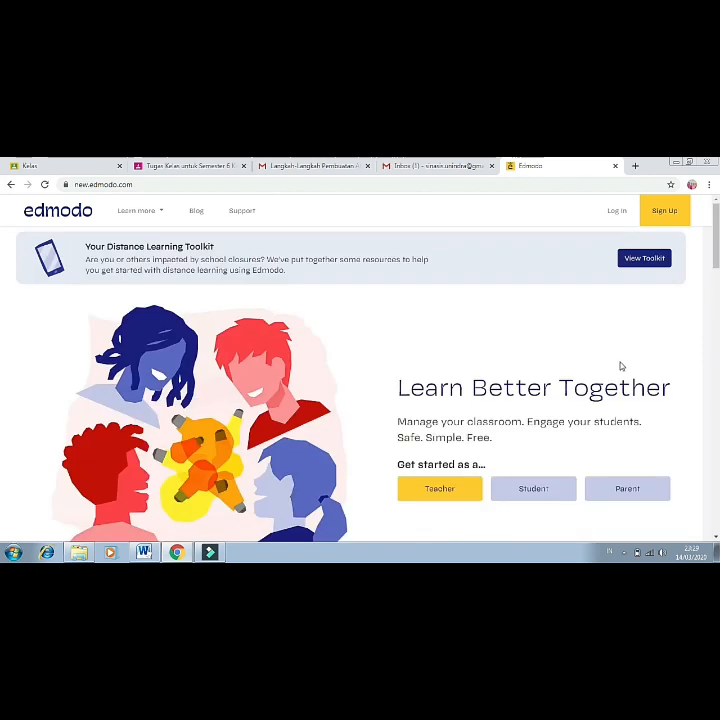
click(531, 489)
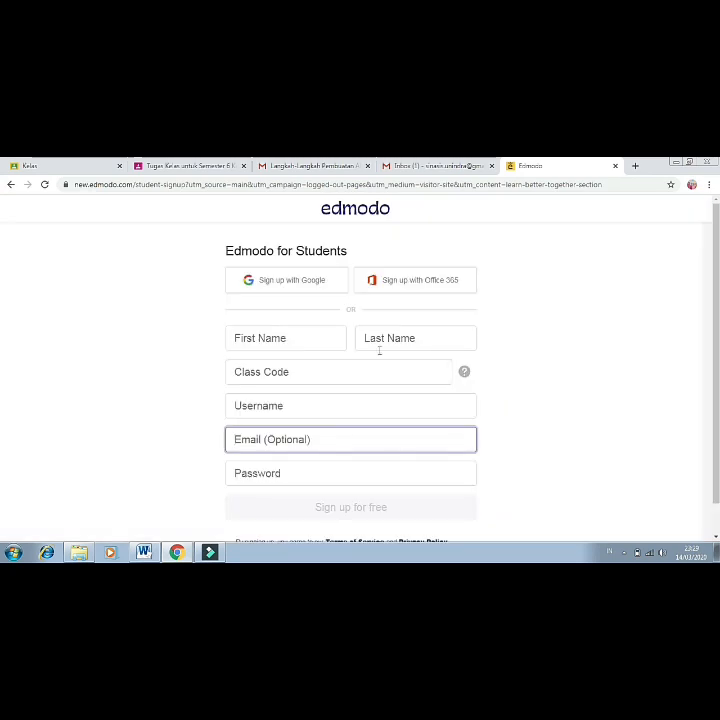
click(300, 339)
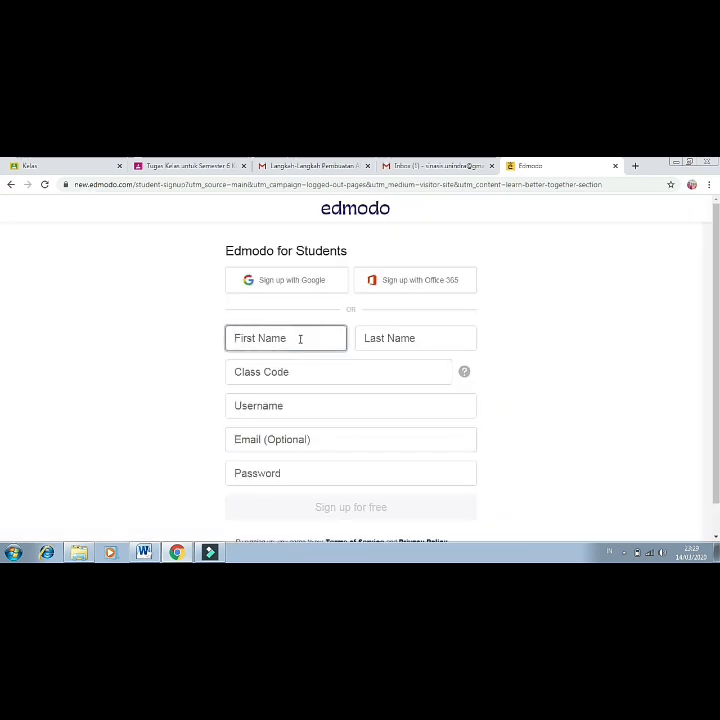
click(380, 340)
click(319, 366)
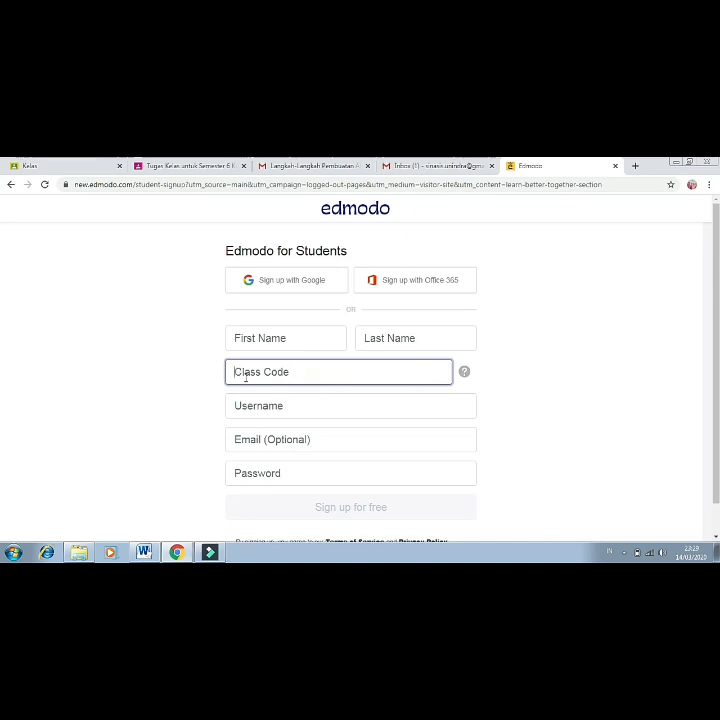
click(282, 411)
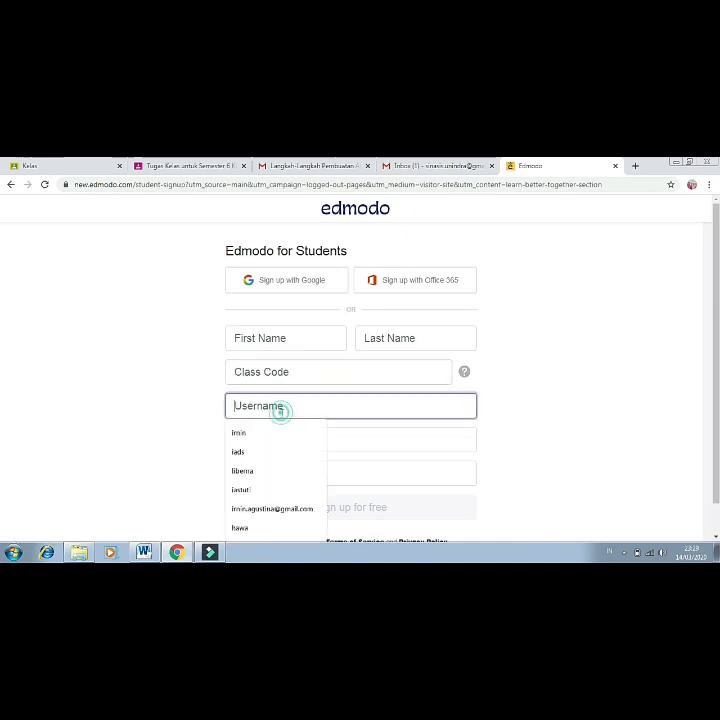
click(146, 495)
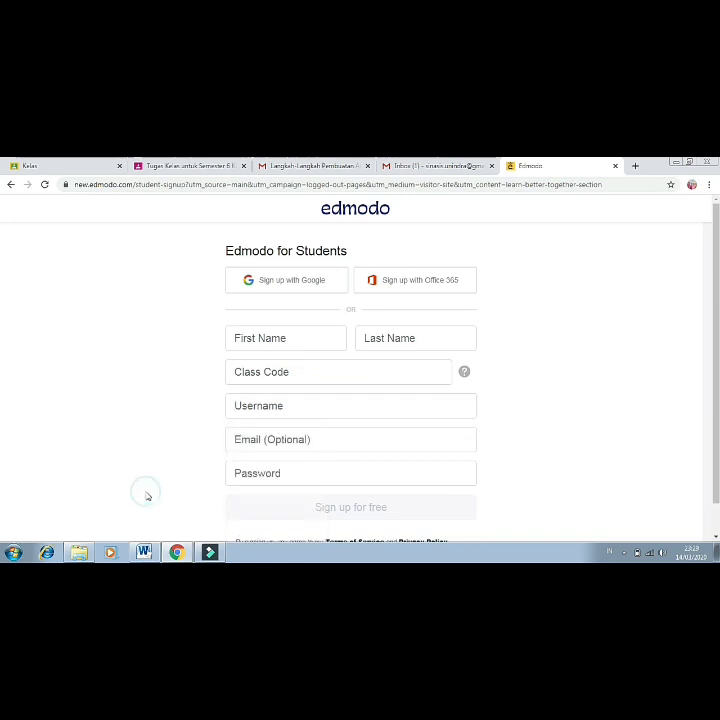
click(270, 440)
click(295, 474)
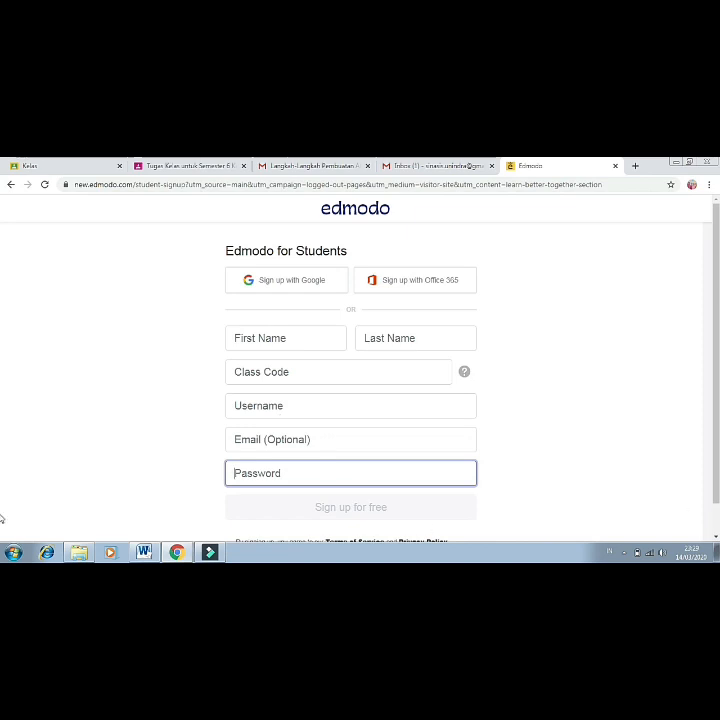
scroll(709, 519, down, 1)
mouse_move(651, 557)
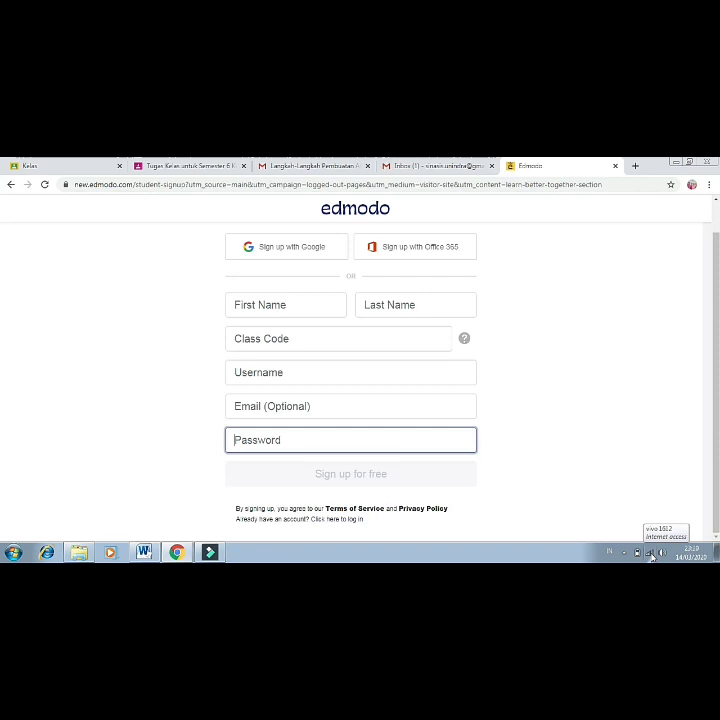
click(624, 552)
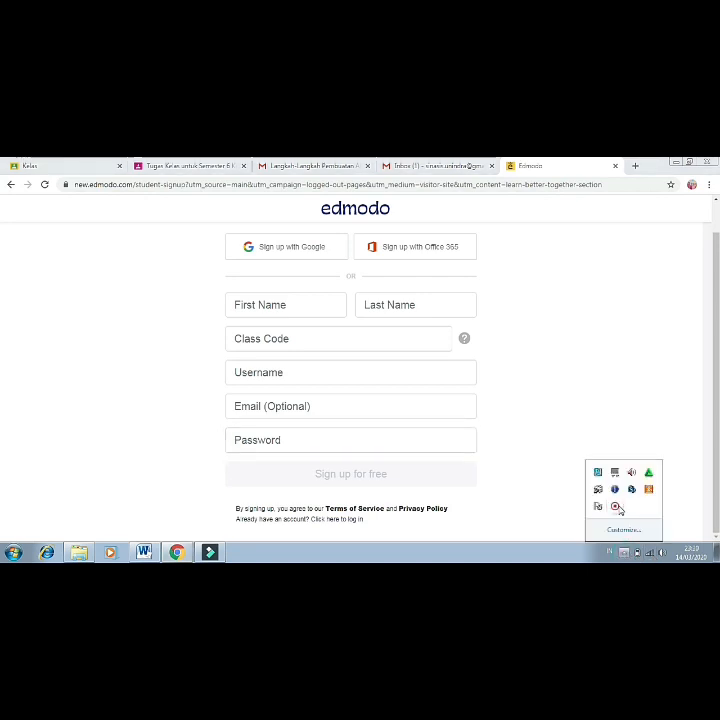
right_click(616, 507)
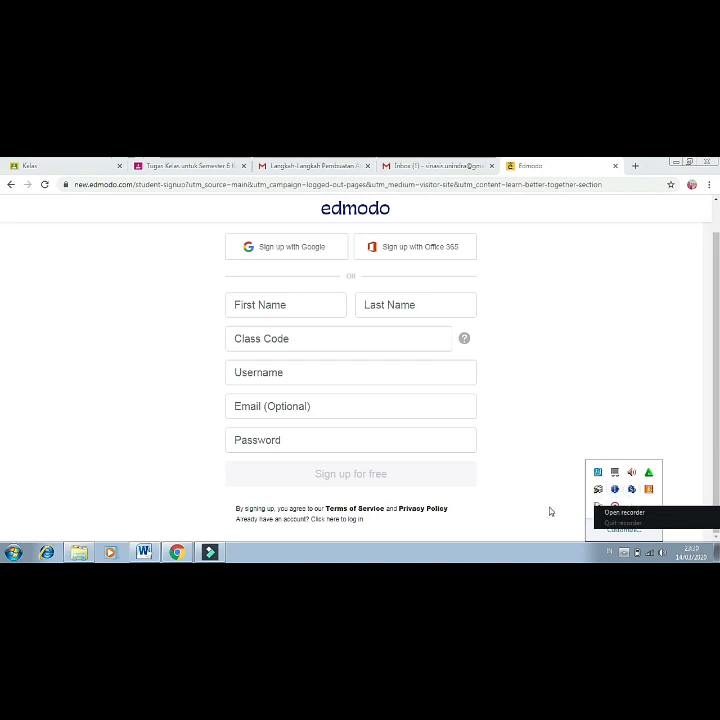
click(606, 515)
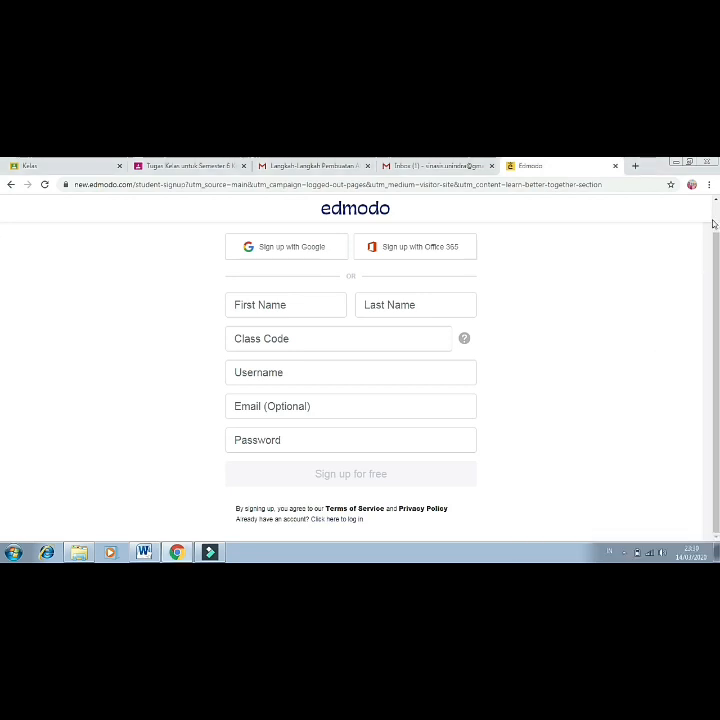
scroll(3, 212, up, 1)
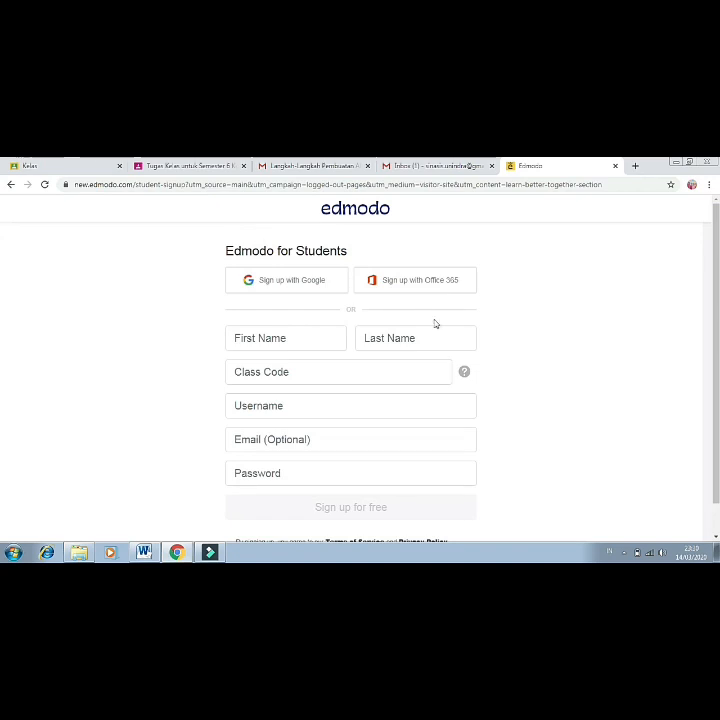
scroll(3, 470, down, 1)
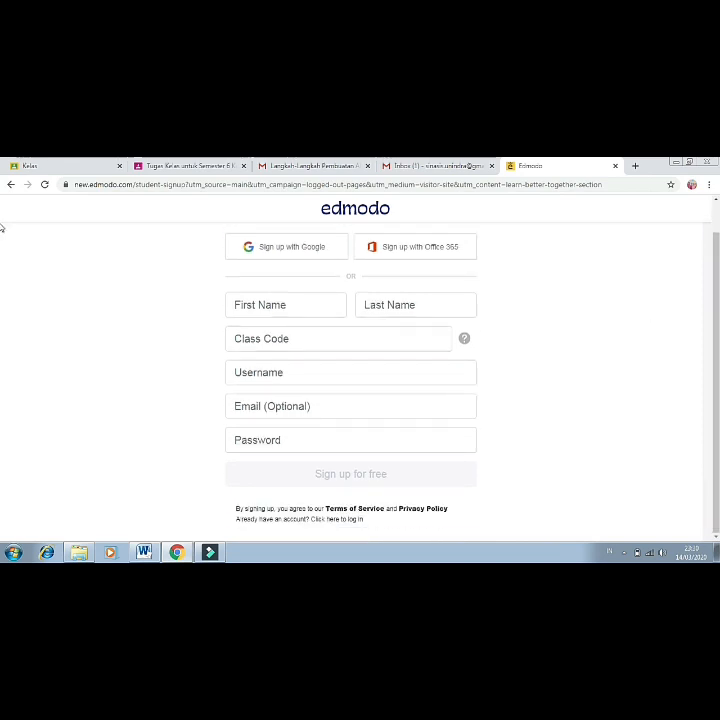
scroll(2, 228, up, 1)
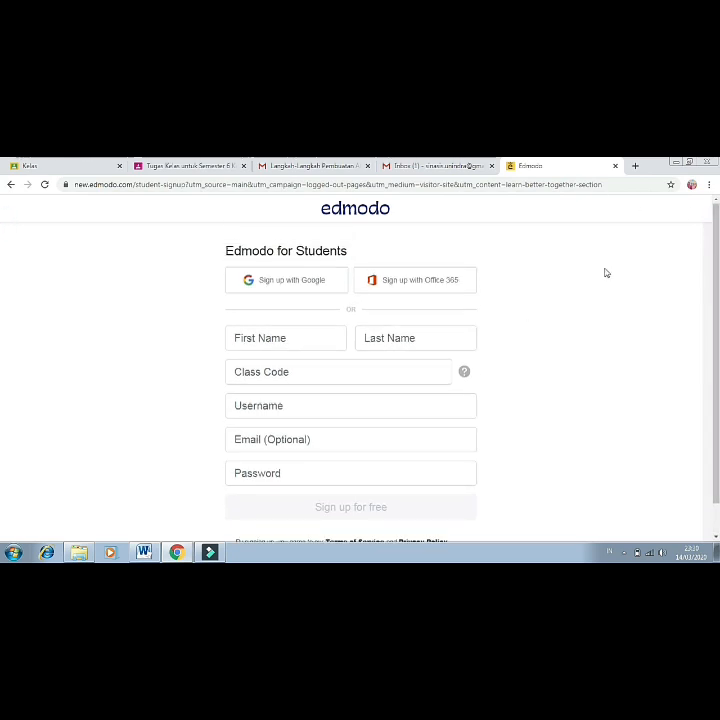